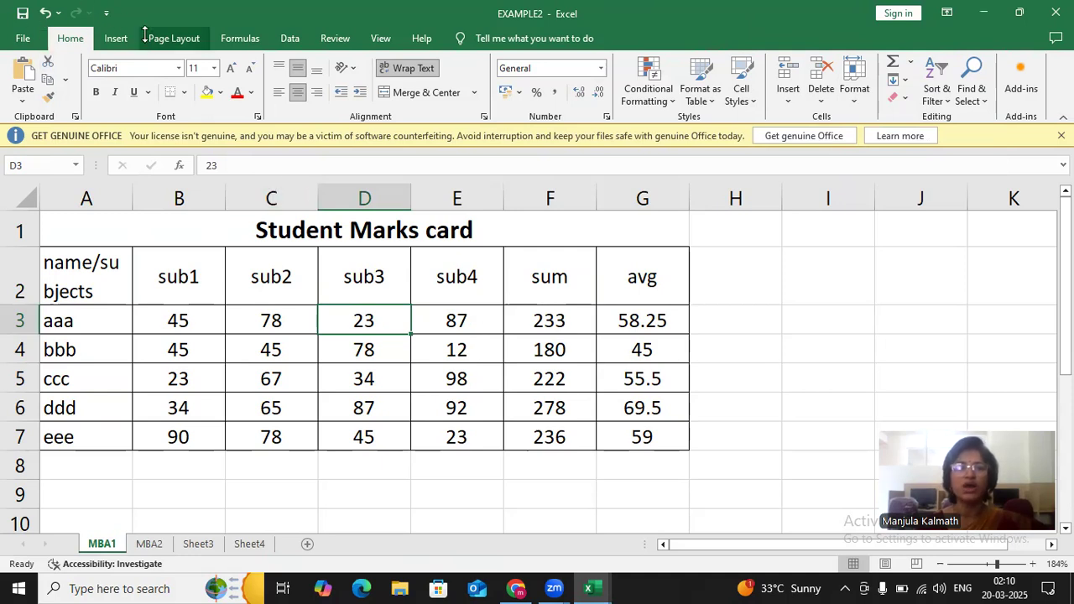
Step: Select the sub1 to sub4 marks in B3:E7 and open the Data Validation settings for them
left_click(291, 38)
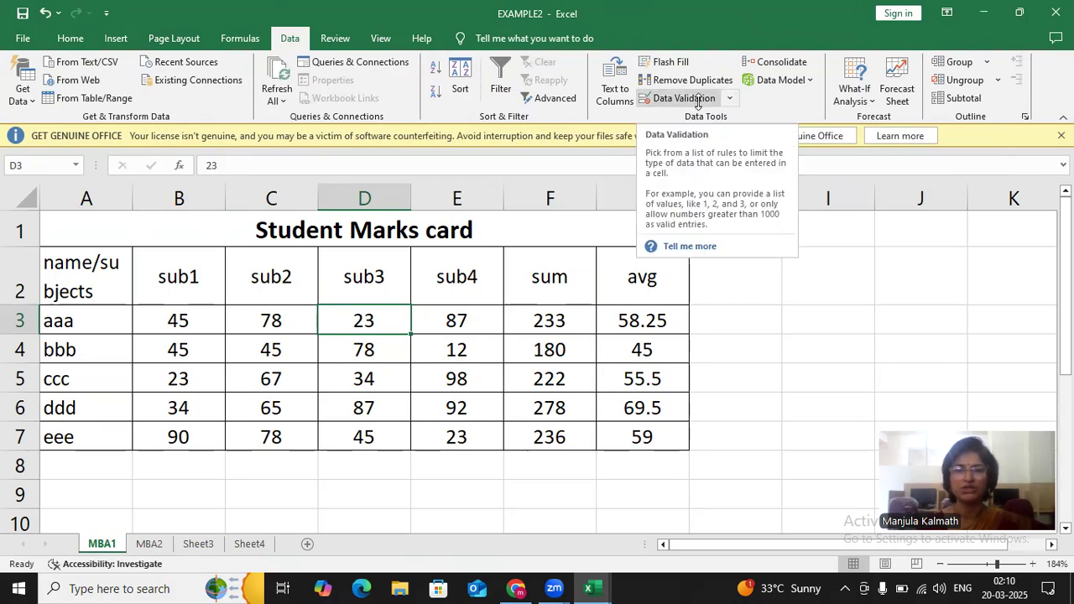
left_click(730, 98)
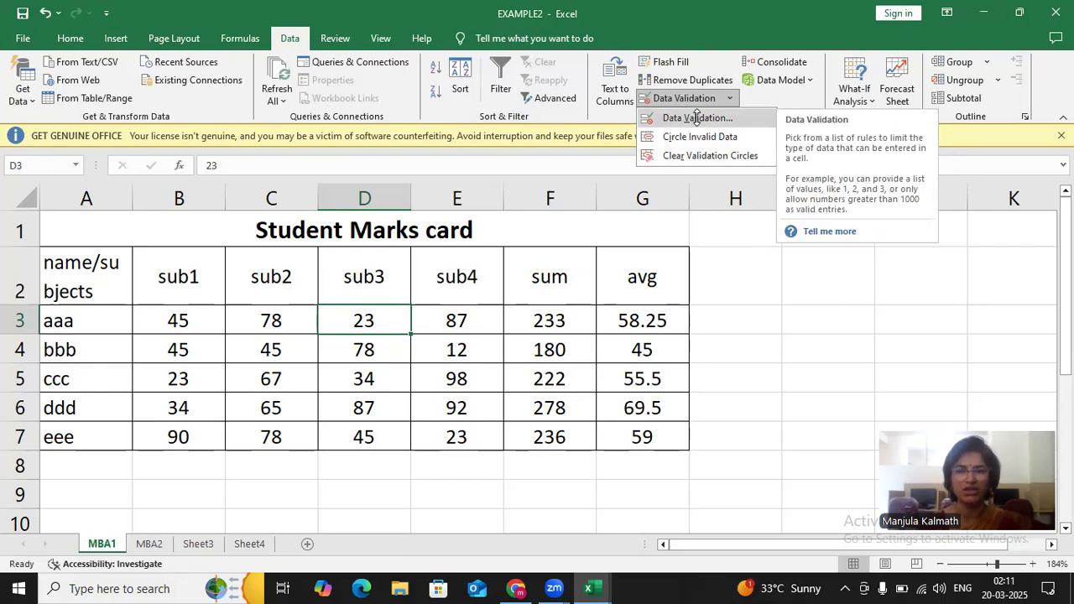
left_click(389, 320)
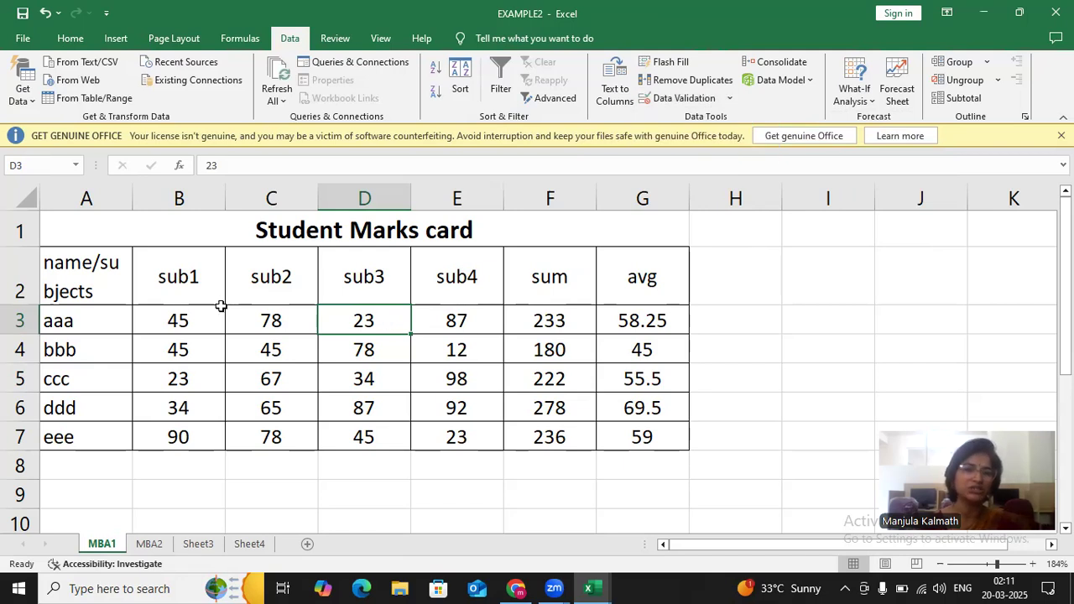
left_click_drag(196, 318, 435, 434)
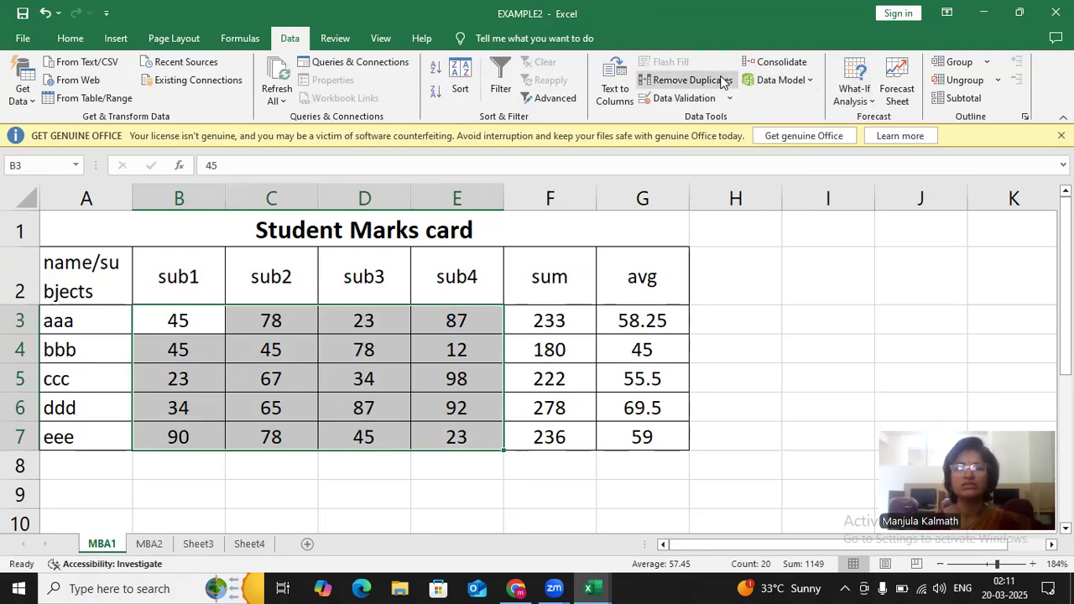
left_click(701, 100)
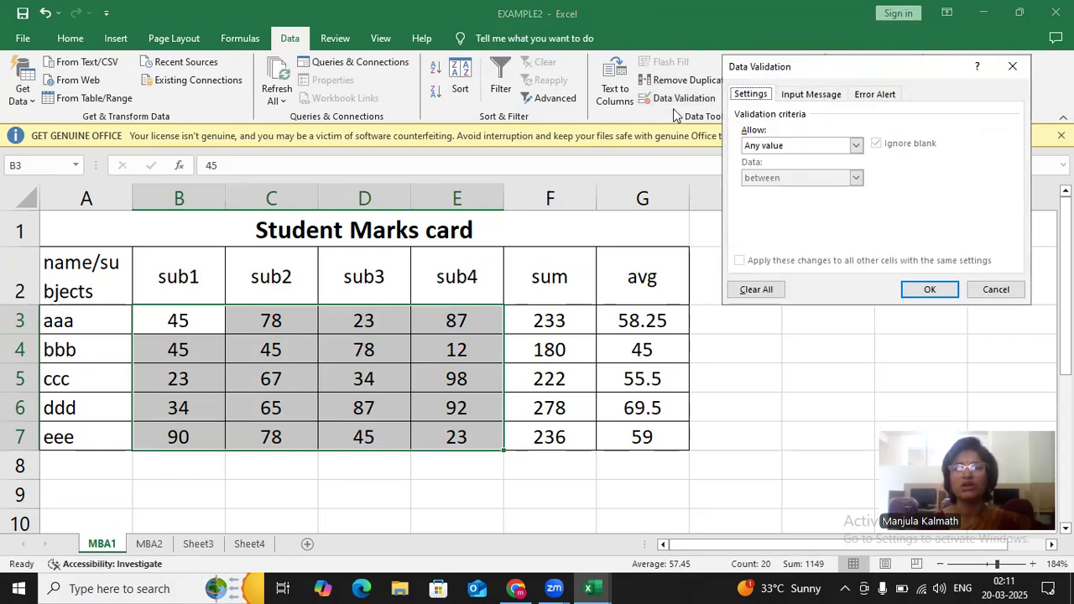
key("Escape")
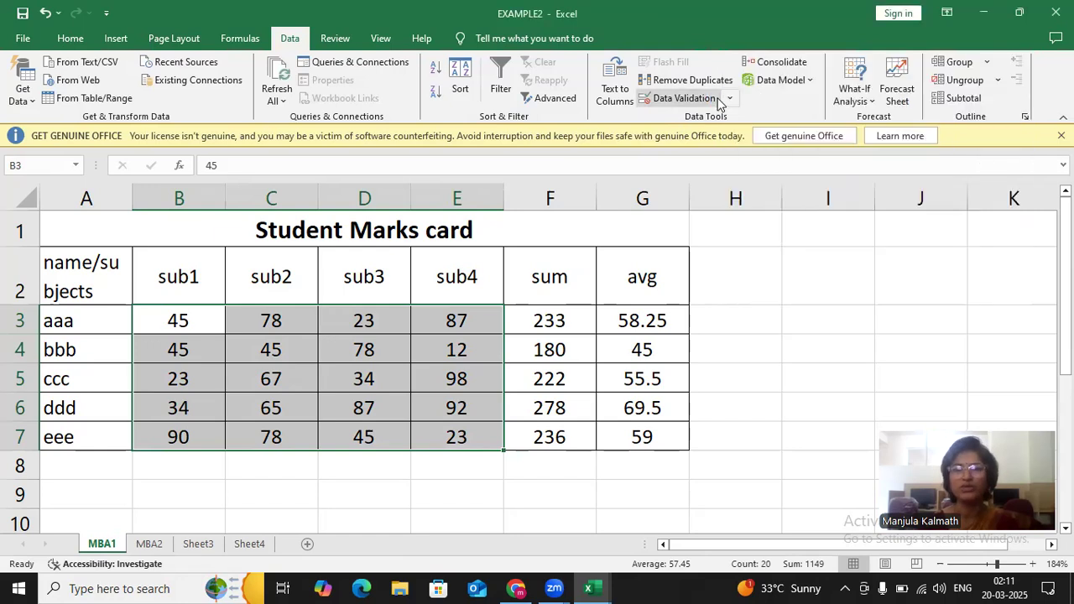
left_click(730, 99)
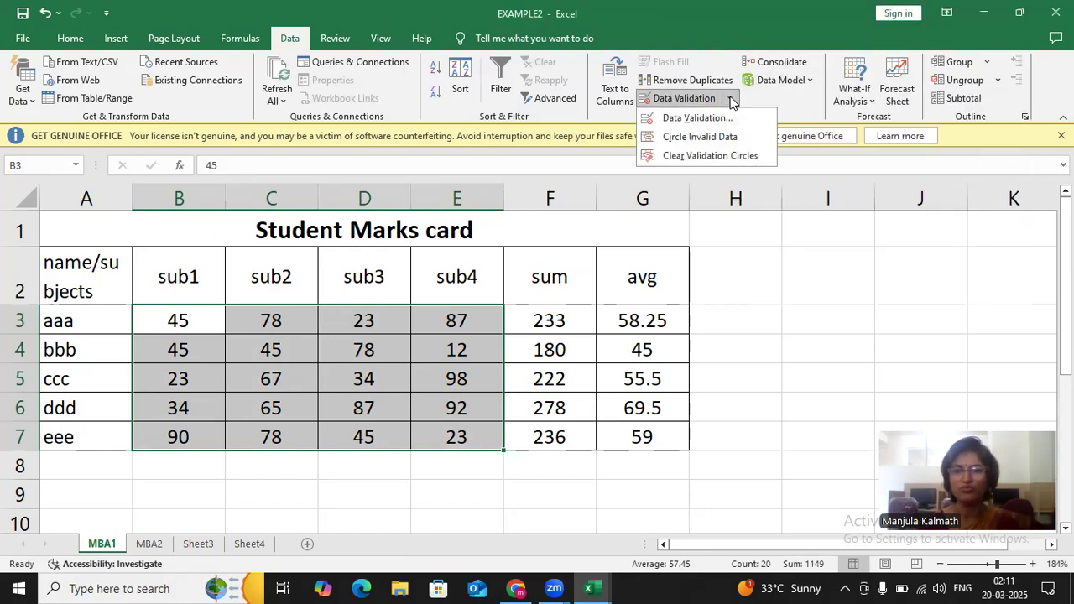
left_click(704, 120)
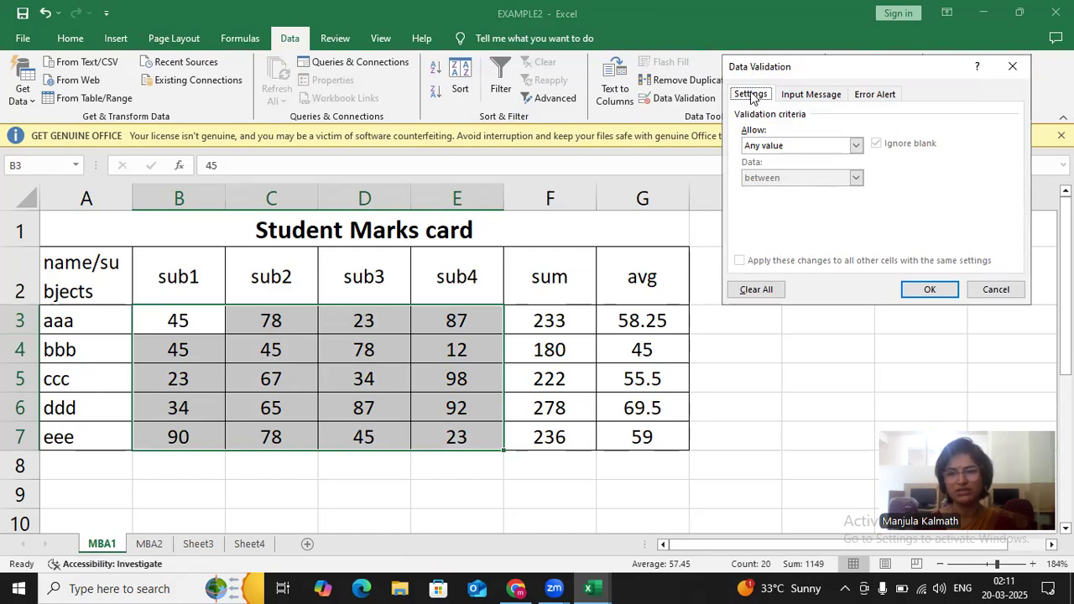
Step: Set the validation criteria to allow whole numbers between a minimum of 30 and a maximum of 90
left_click(857, 146)
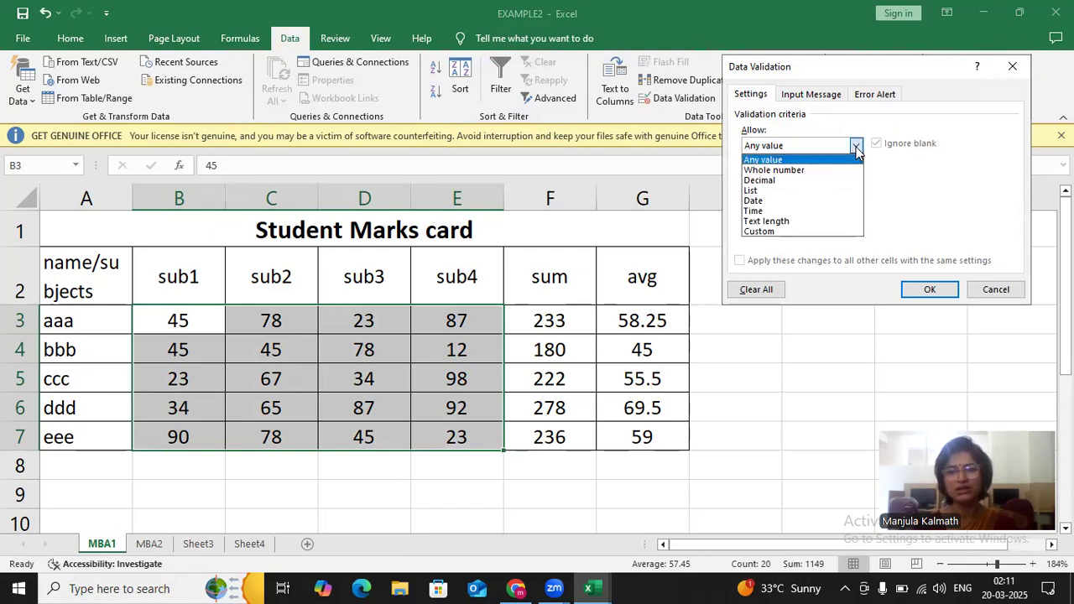
left_click(798, 170)
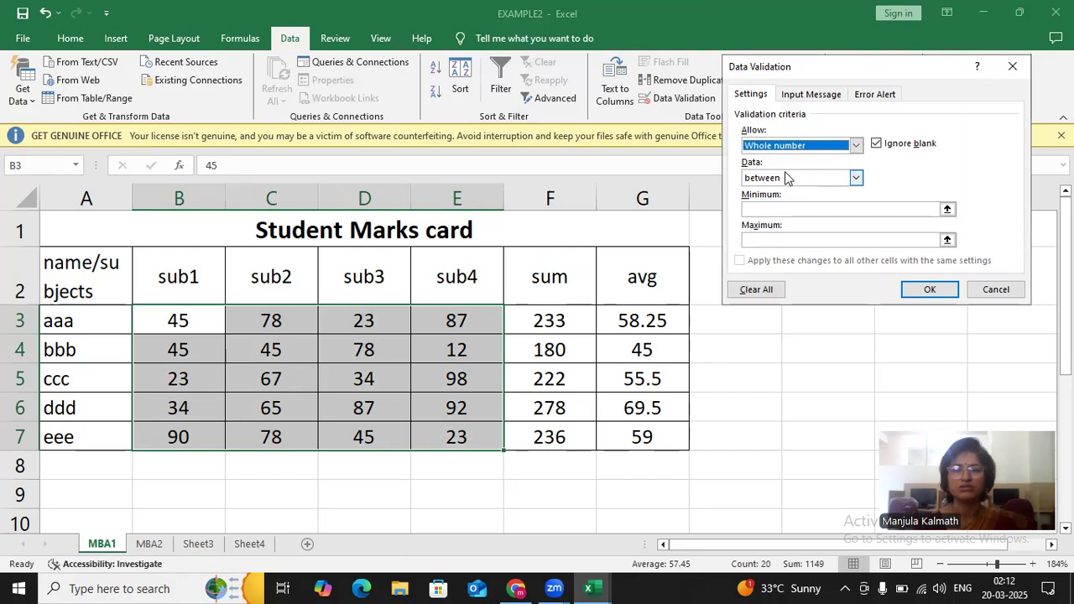
left_click(756, 208)
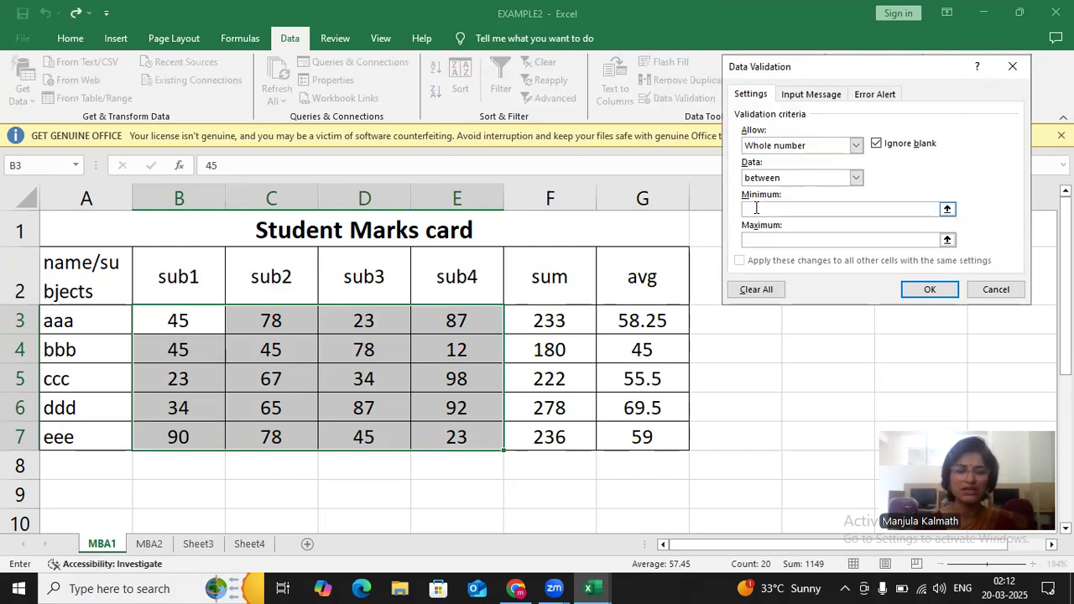
type("30")
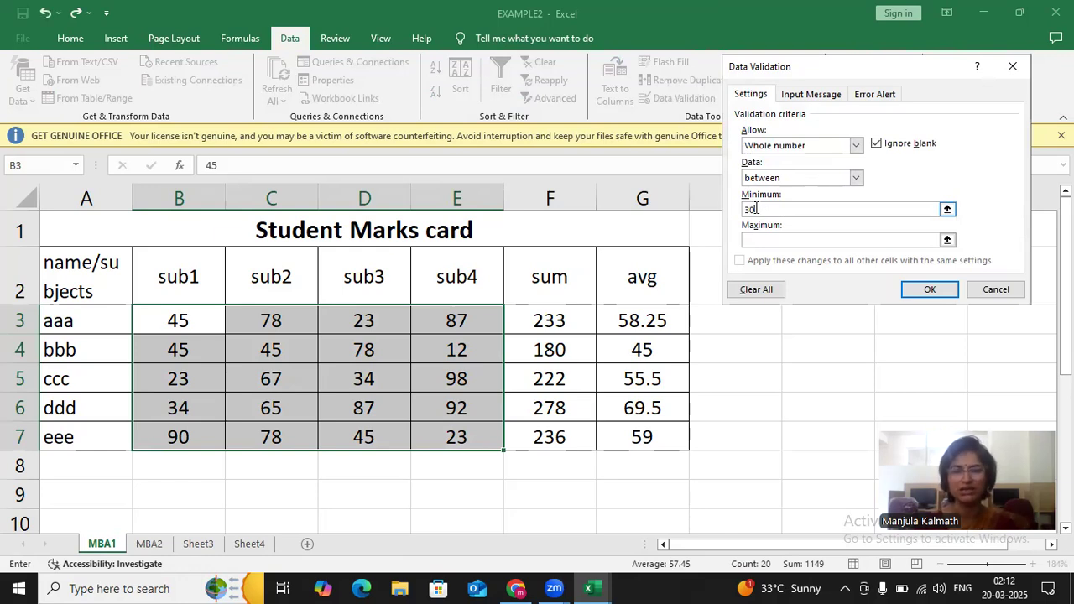
left_click(752, 239)
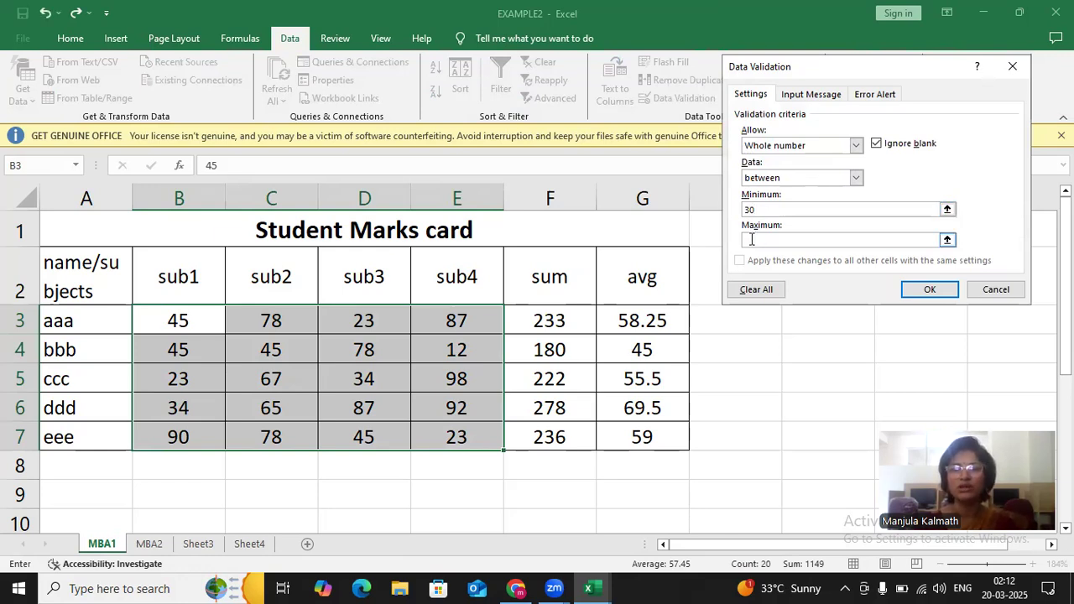
type("90")
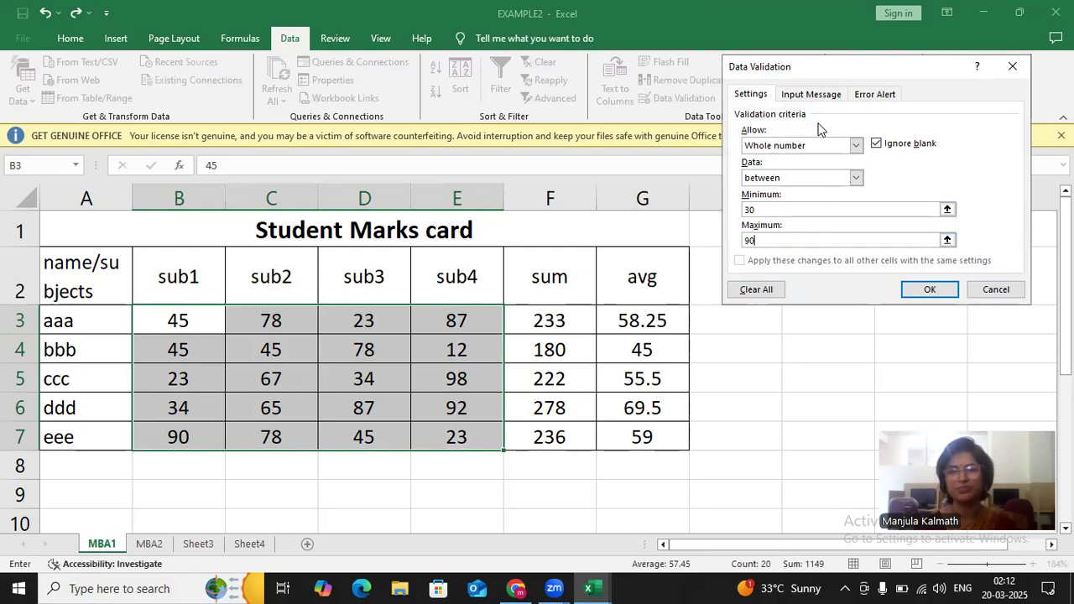
Step: Set the title of the validation's input message to "validated"
left_click(807, 95)
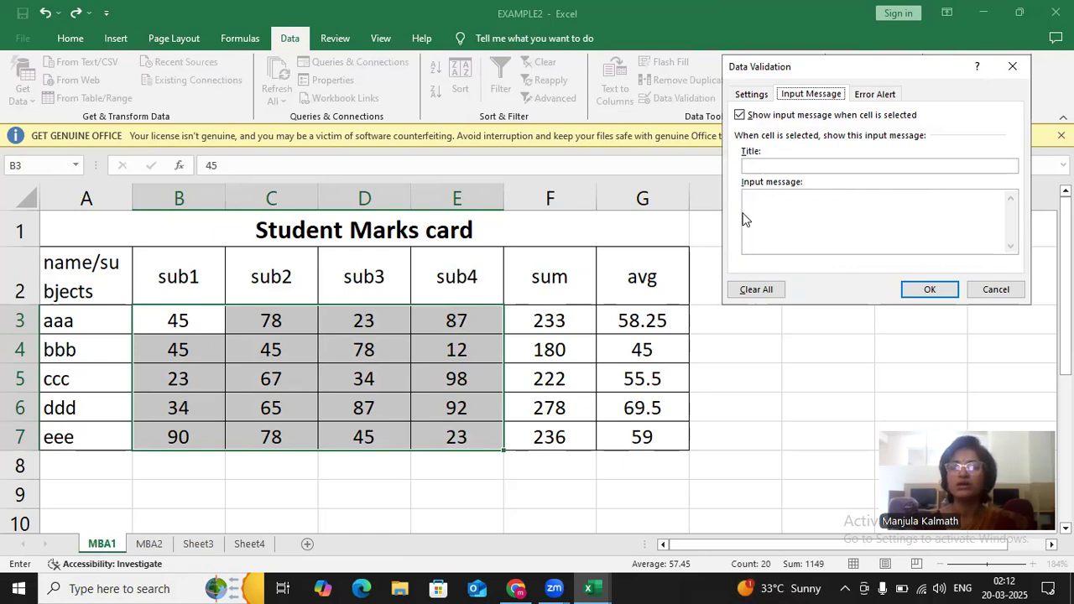
left_click(755, 166)
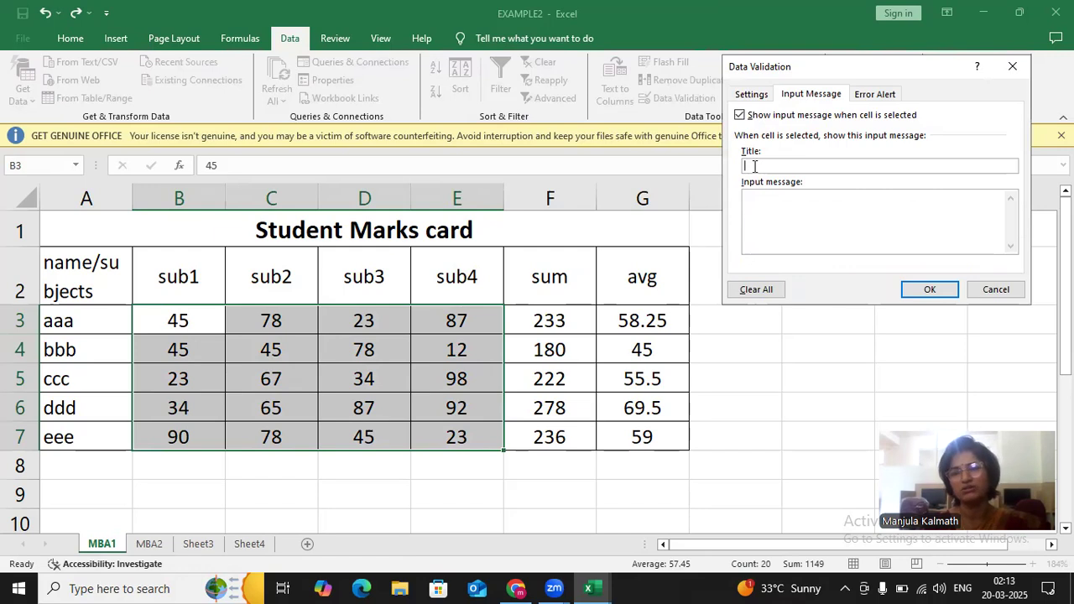
type("bv")
key("BackSpace")
key("BackSpace")
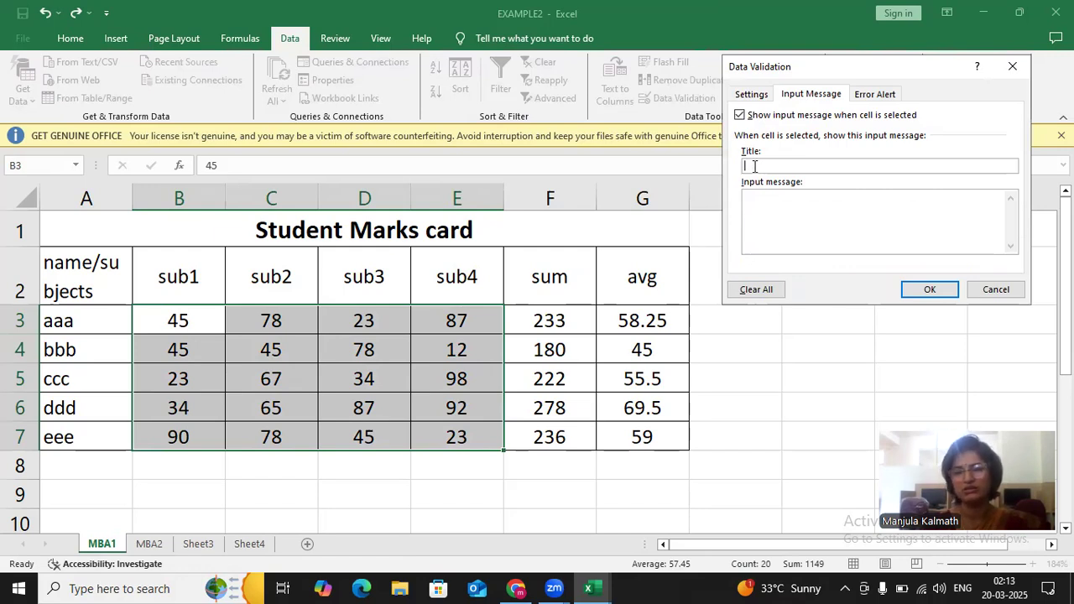
type("va")
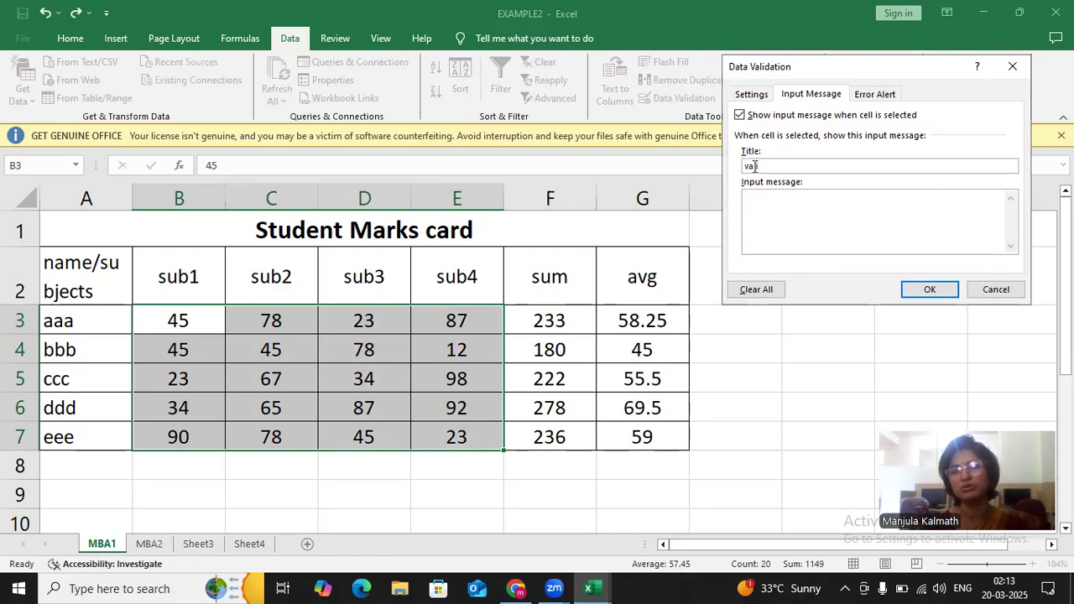
type("li")
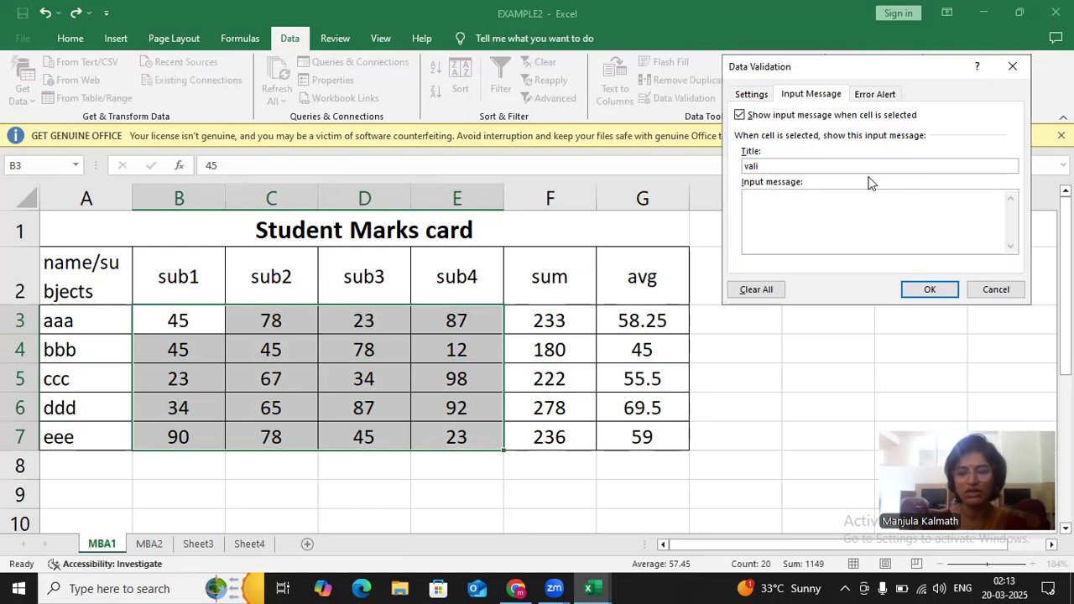
type("dated")
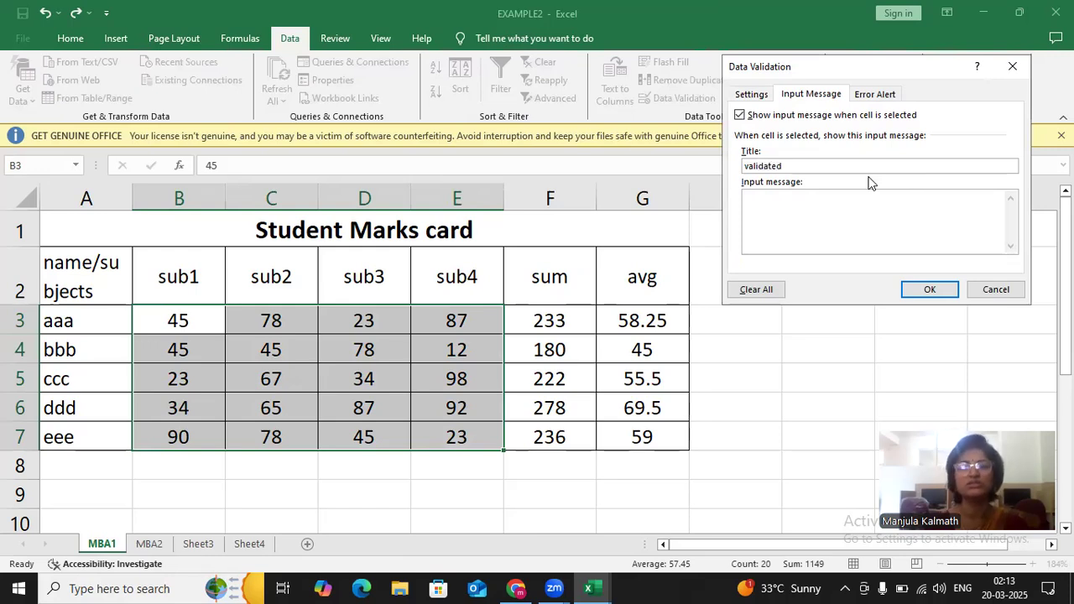
Step: Enter "enter the val between 30 and 90" as the input message text
left_click(786, 214)
type("enter the v")
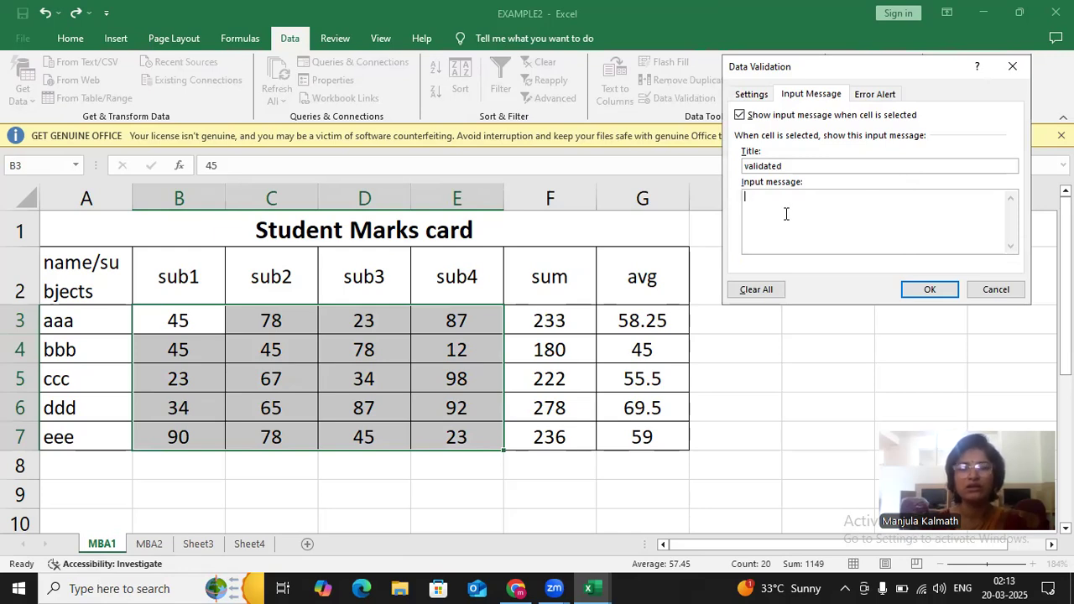
type("al")
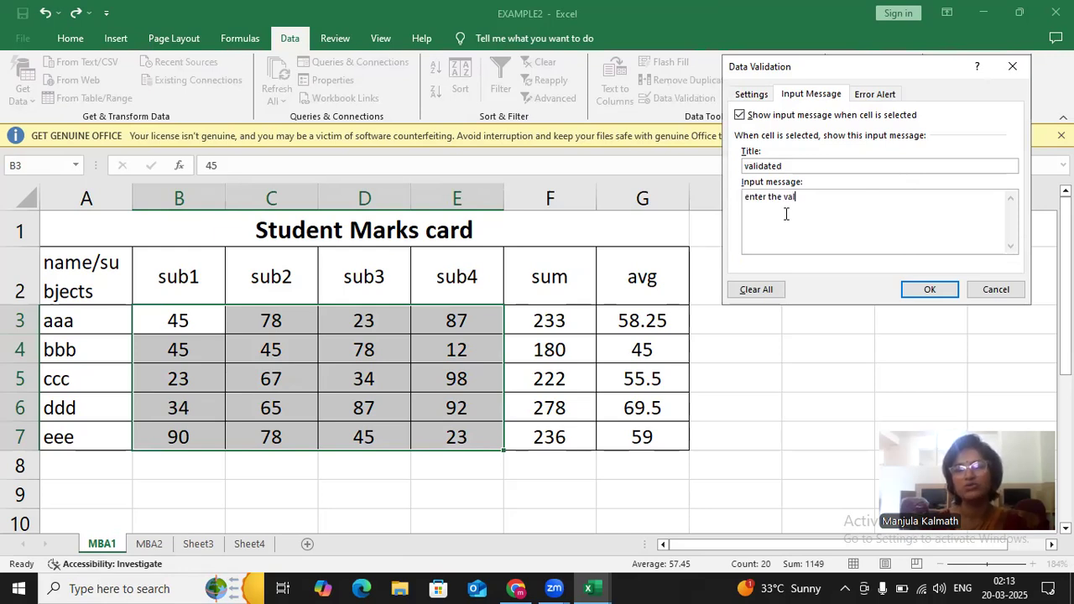
type(" between ")
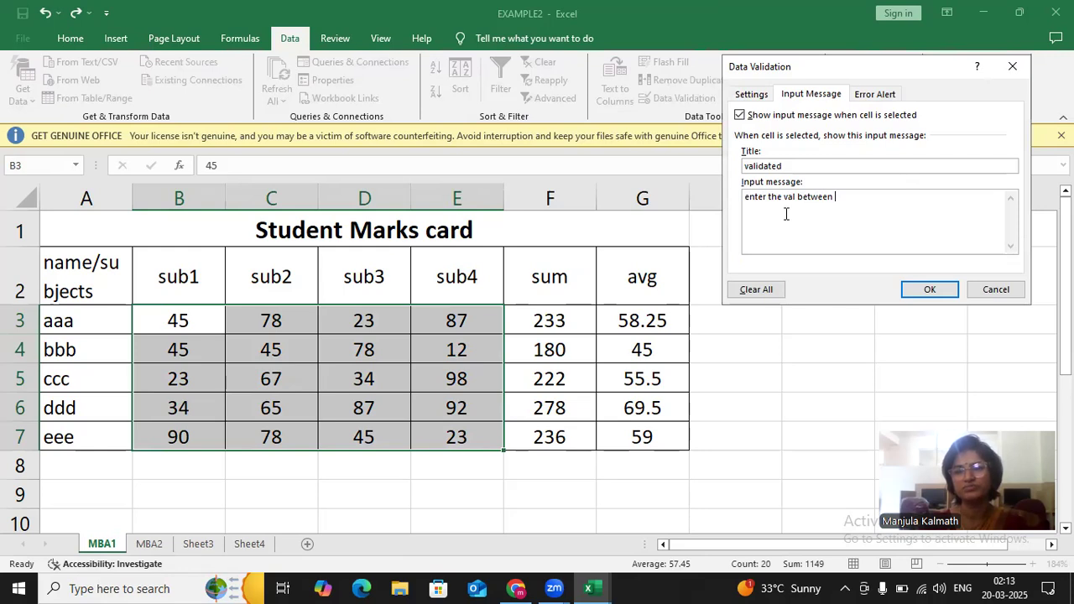
type("30 ")
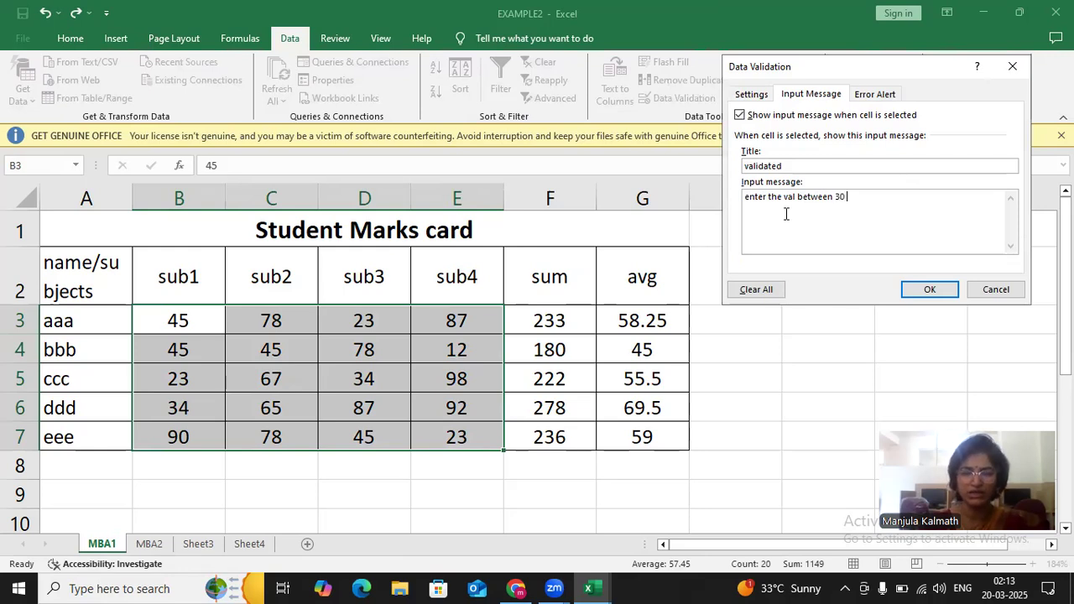
type("and 90")
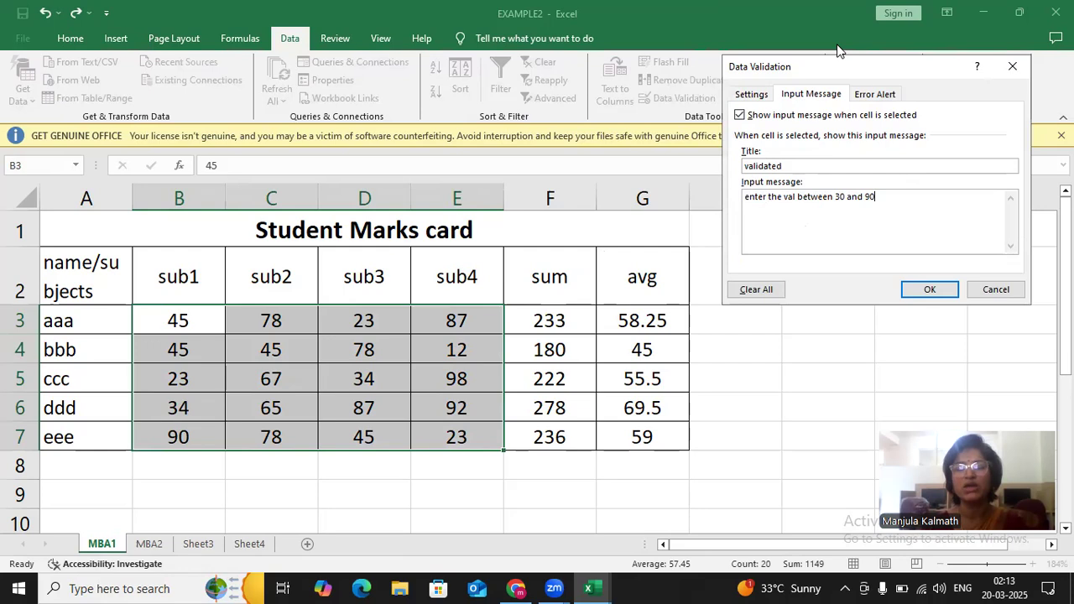
Step: Give the Stop-style error alert the title "invalid input" and the message "please enter the value in specified range"
left_click(866, 100)
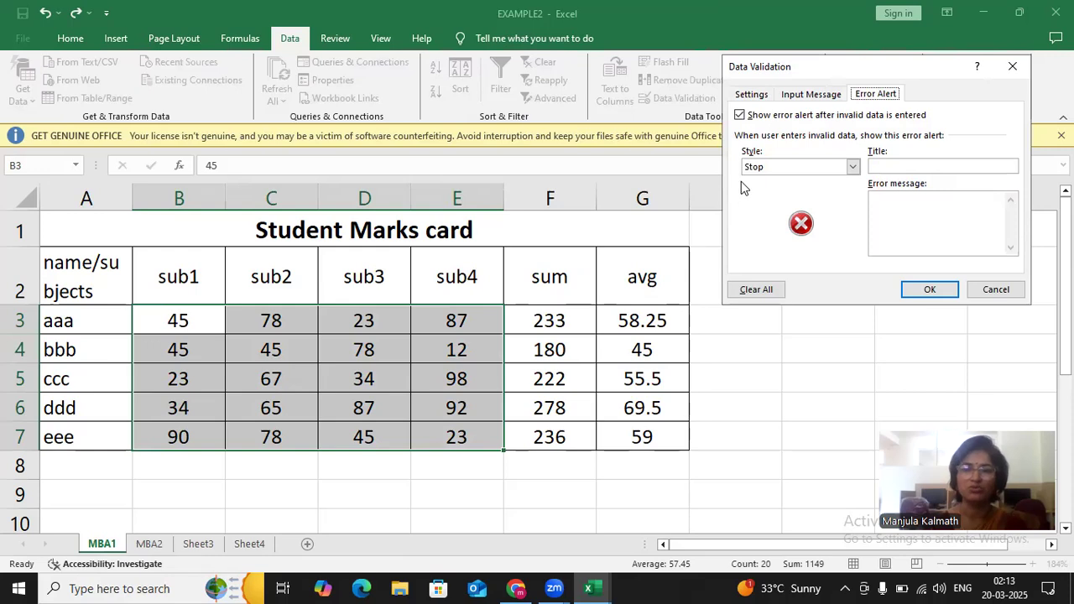
left_click(879, 165)
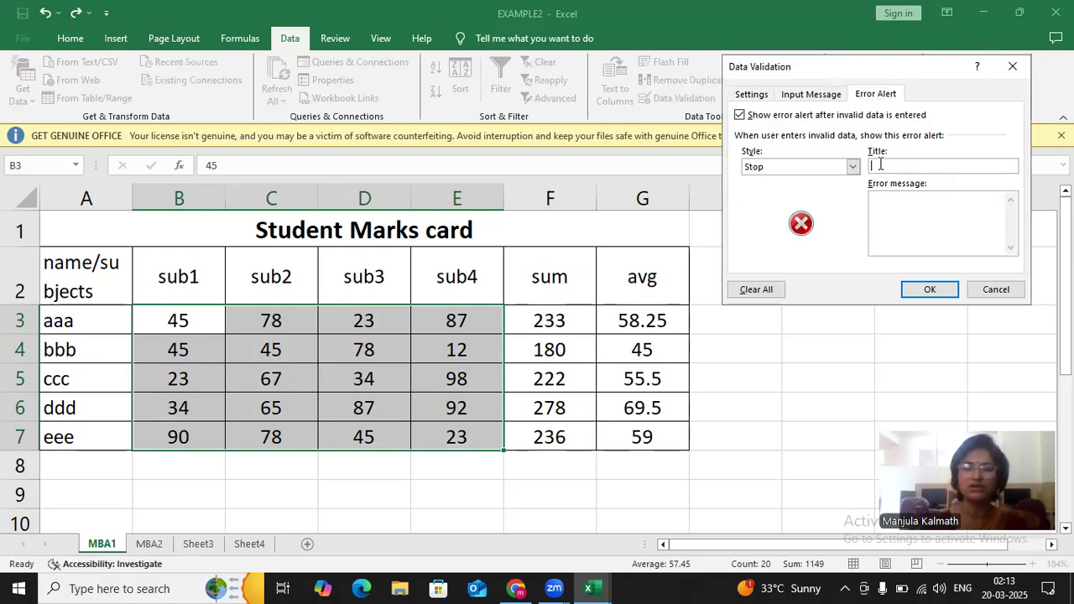
type("invalid")
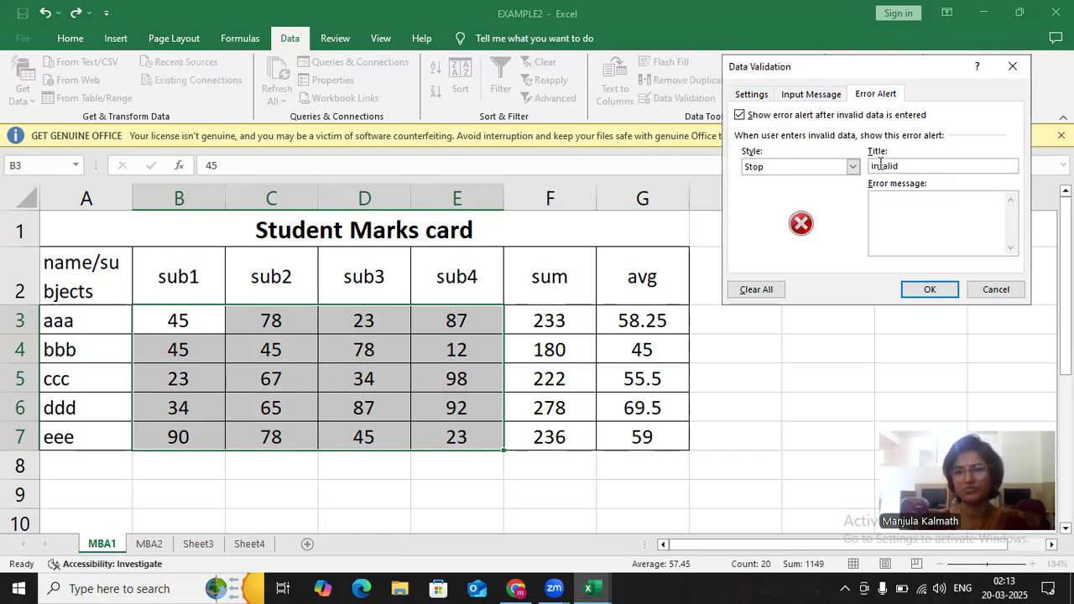
type(" input")
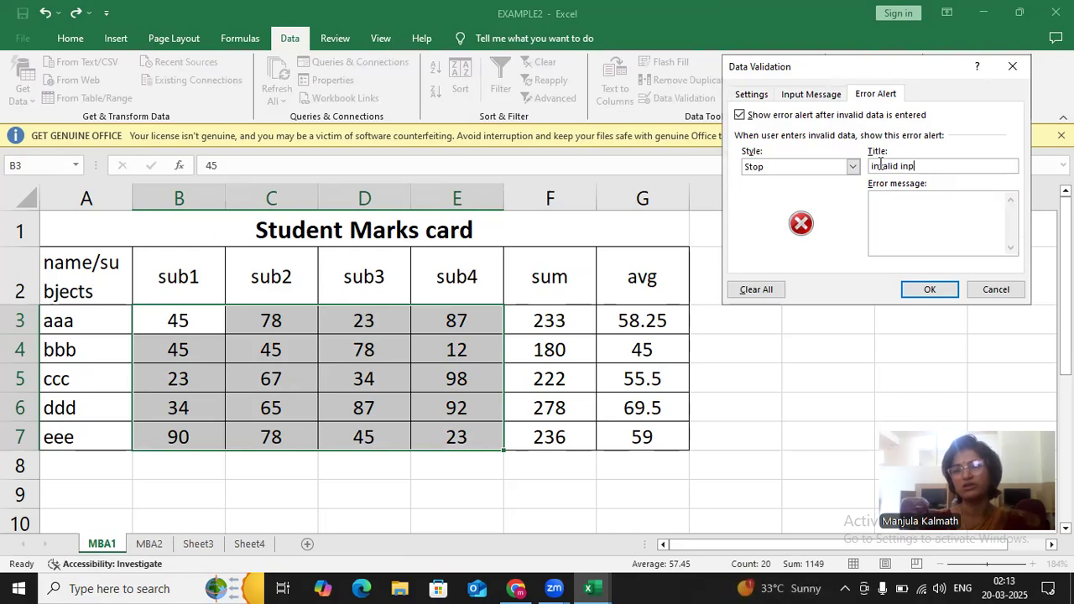
left_click(904, 201)
type("pl")
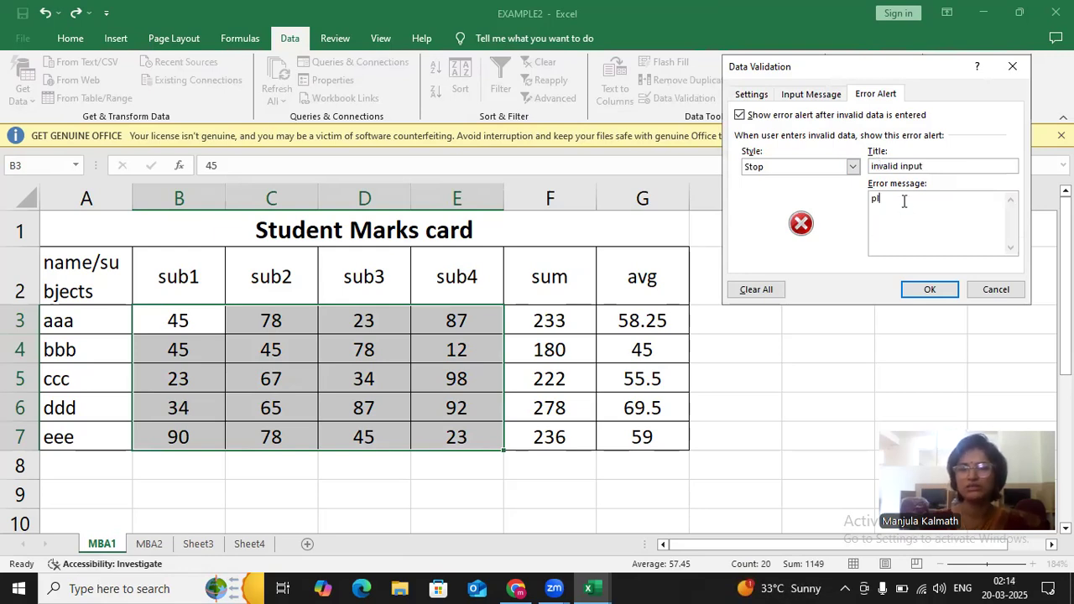
type("ease en")
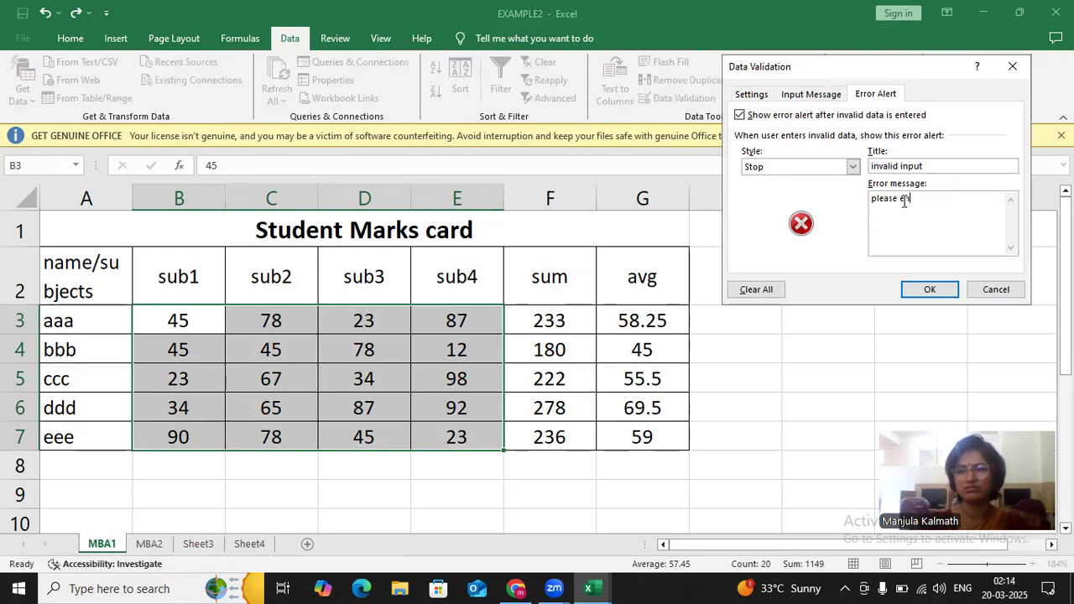
type("ter the value")
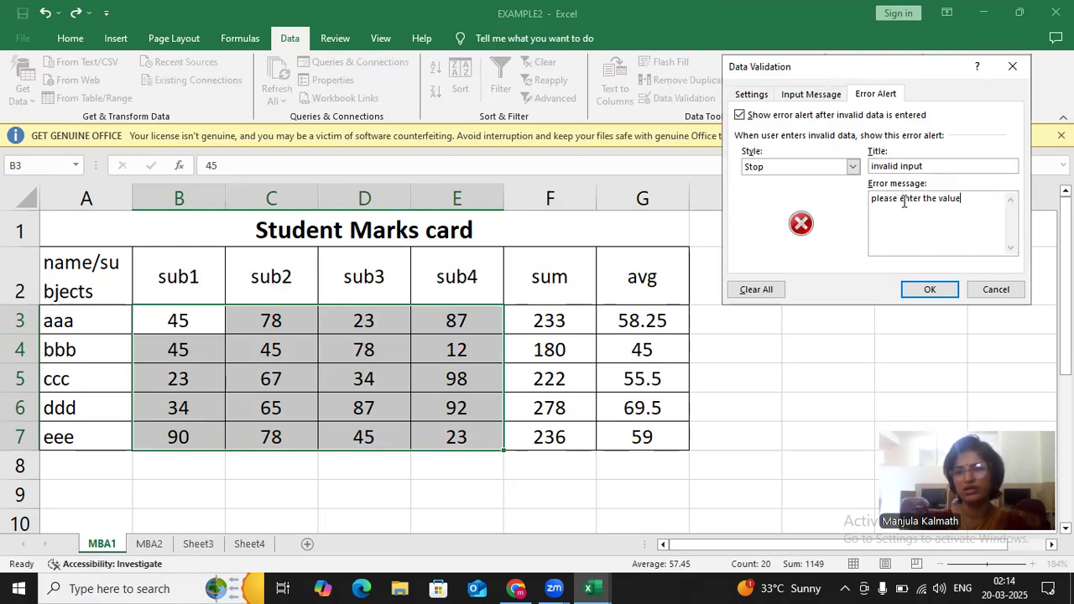
type(" in specified range")
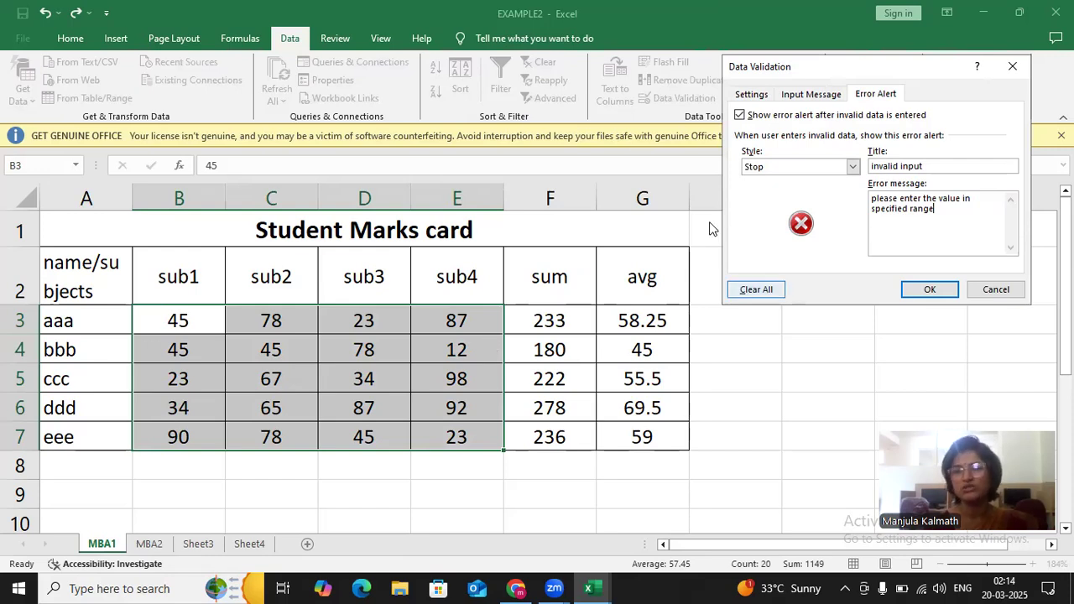
Step: Review the validation's criteria, input message and error alert, and apply the rule to the selected marks
left_click(751, 95)
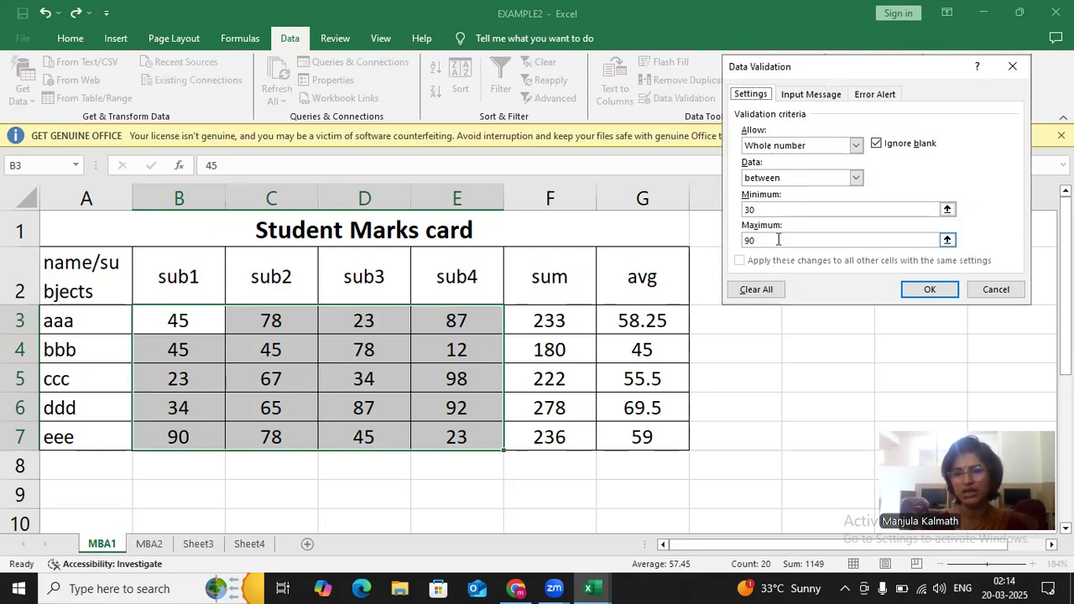
left_click(752, 240)
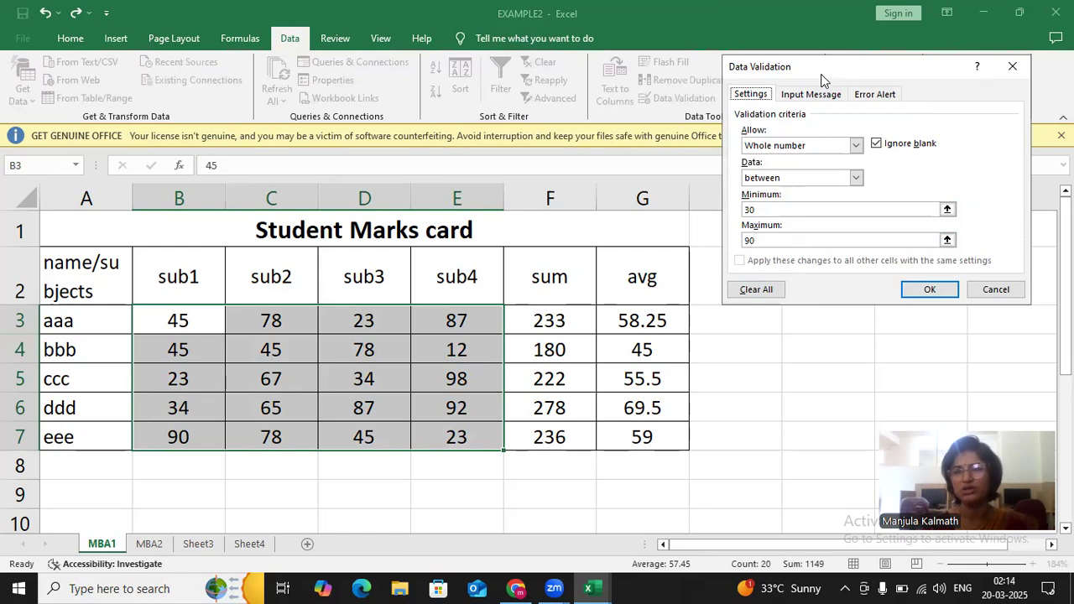
left_click(807, 96)
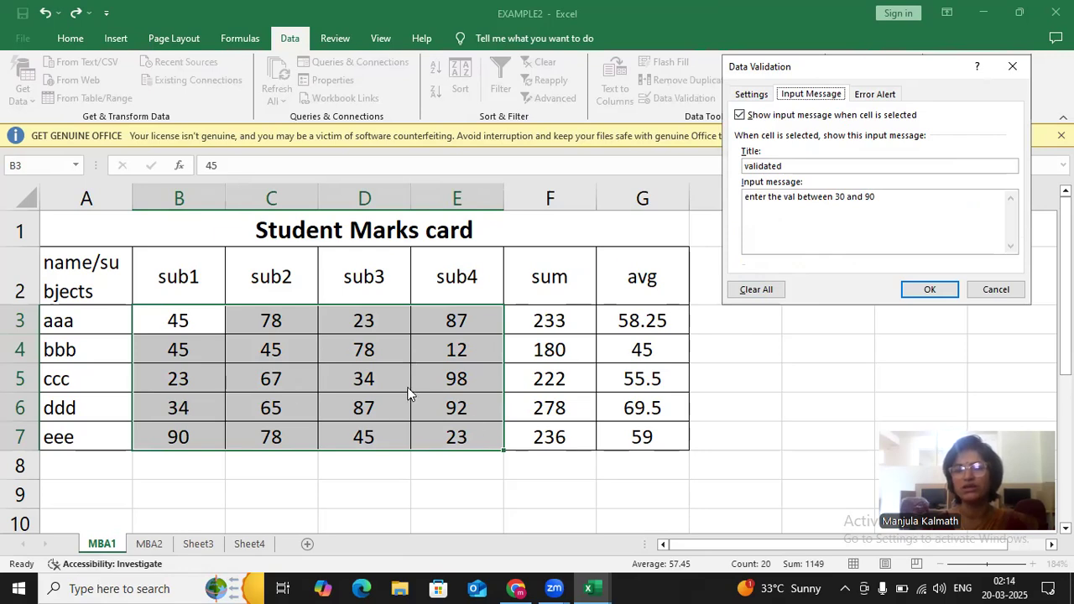
left_click(871, 97)
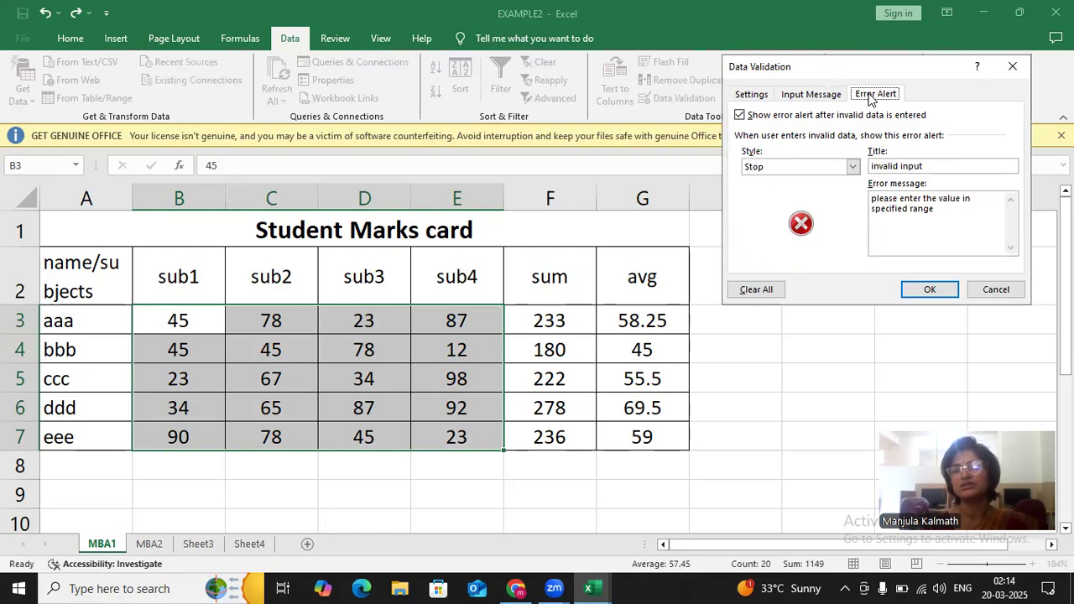
left_click(929, 290)
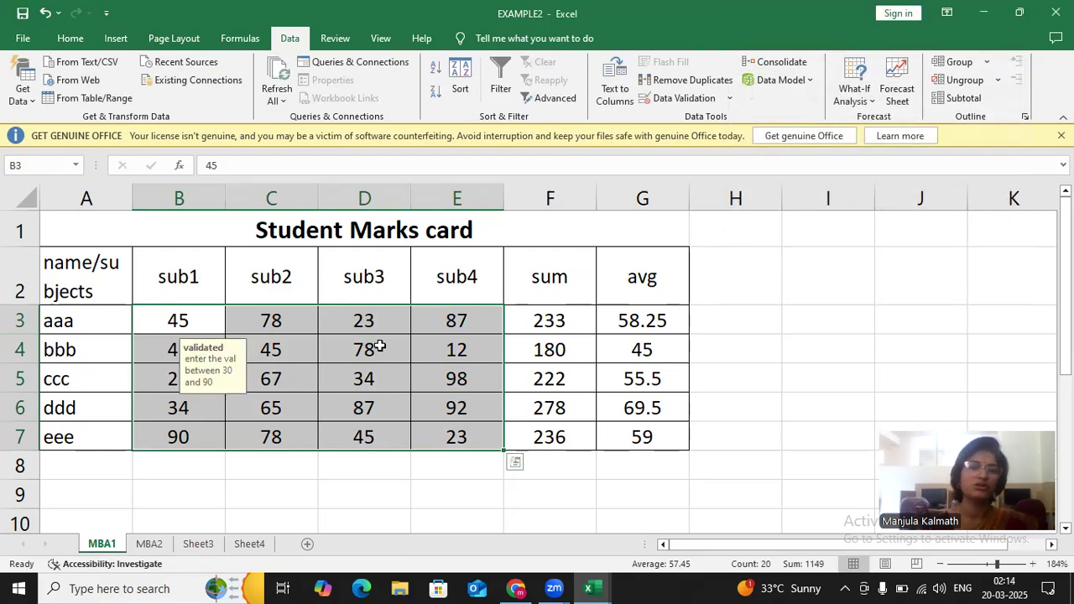
Step: Check which cells show the input message by selecting several marks, a sum, an average and an empty cell
left_click(289, 484)
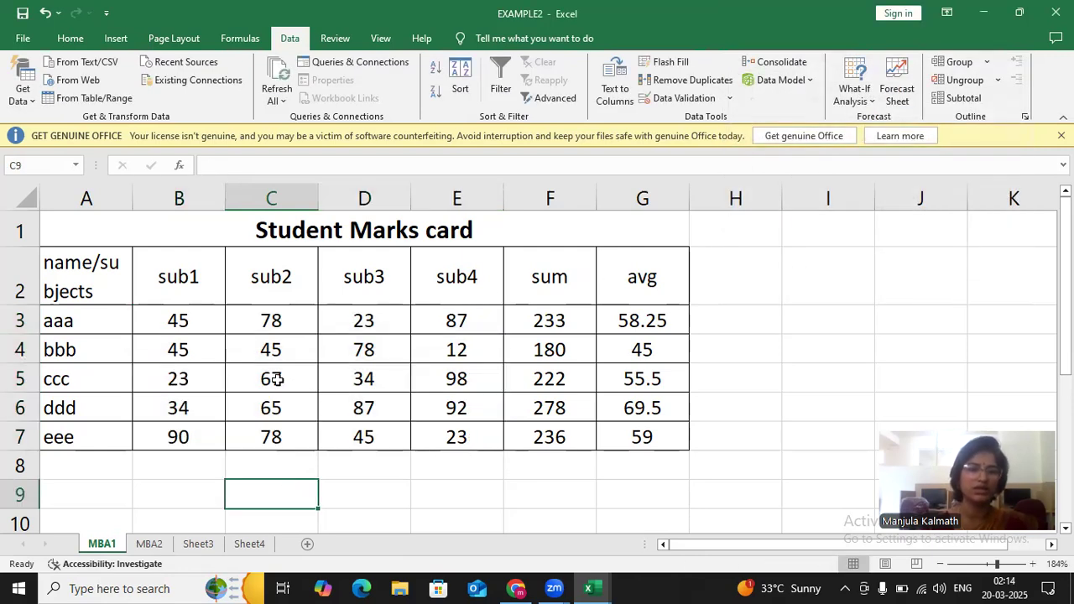
left_click(369, 349)
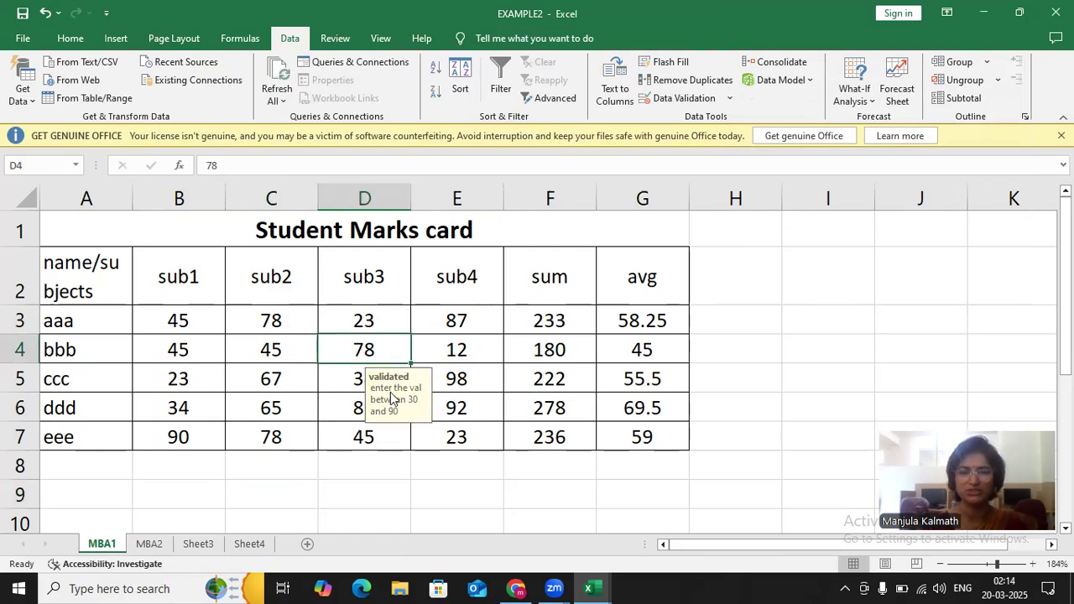
left_click(453, 351)
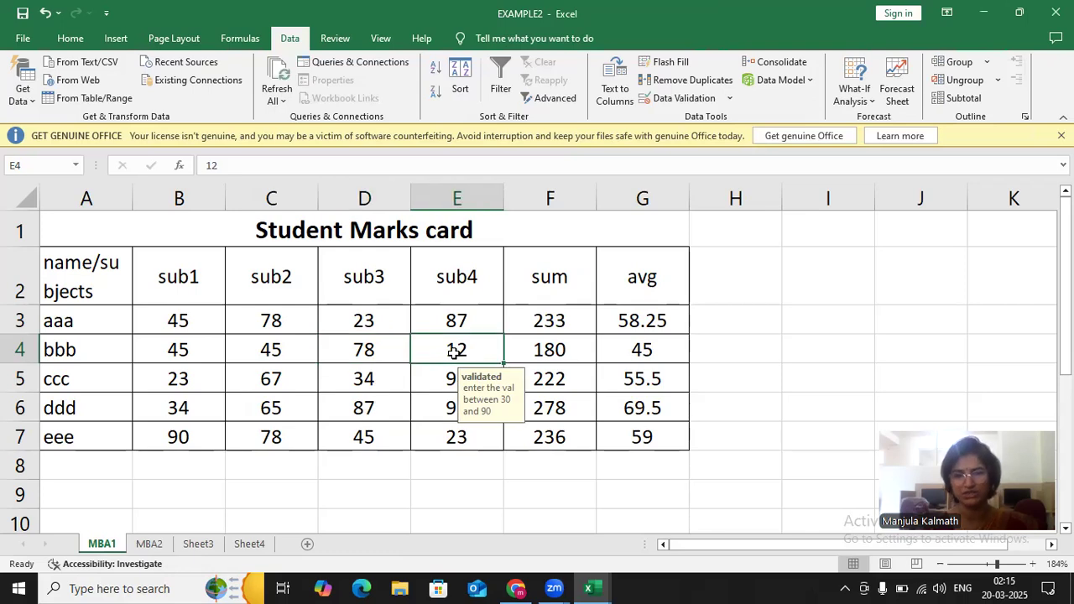
left_click(439, 320)
left_click(362, 321)
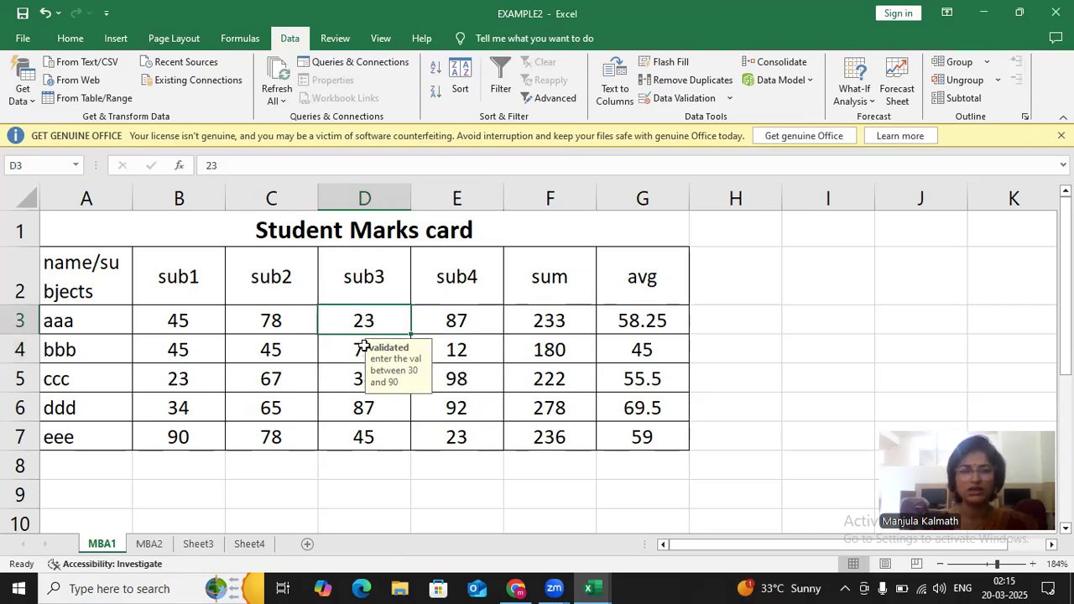
left_click(339, 404)
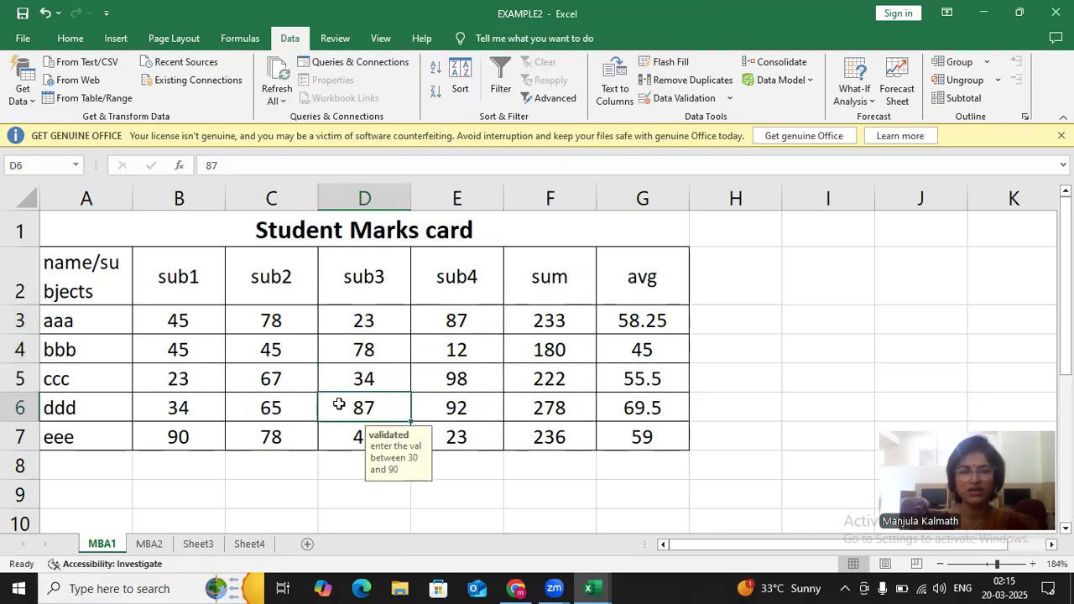
left_click(554, 382)
left_click(633, 382)
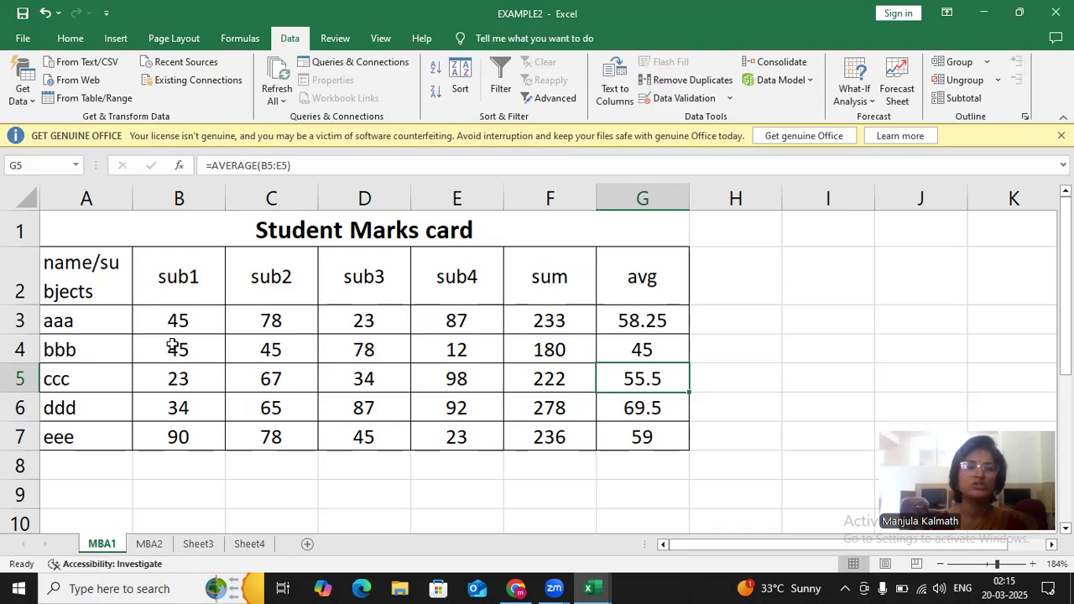
Step: Set aaa's sub1 mark to 50
left_click(170, 319)
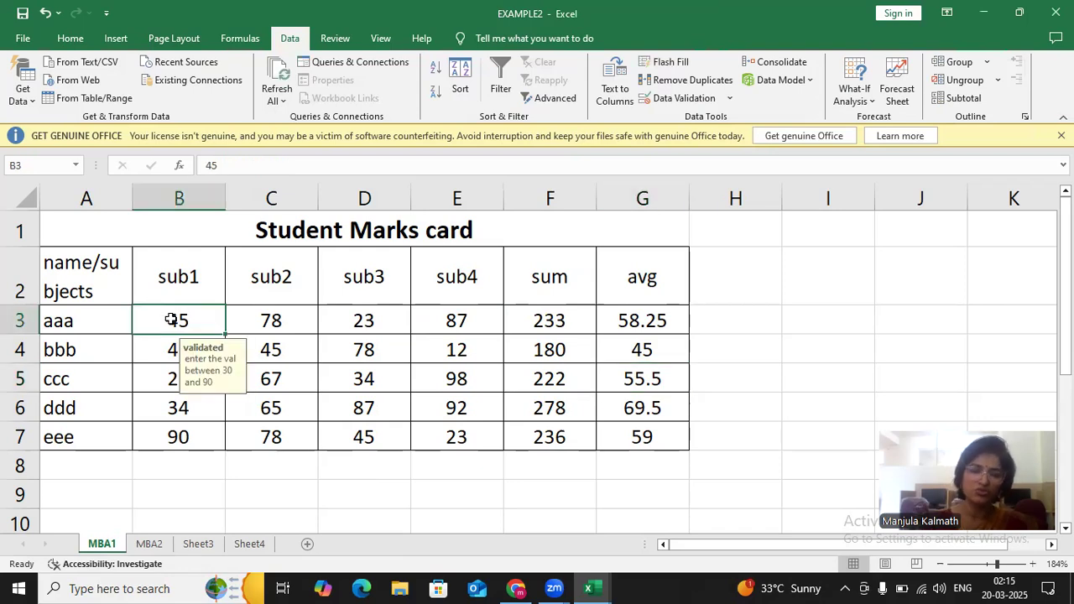
type("50")
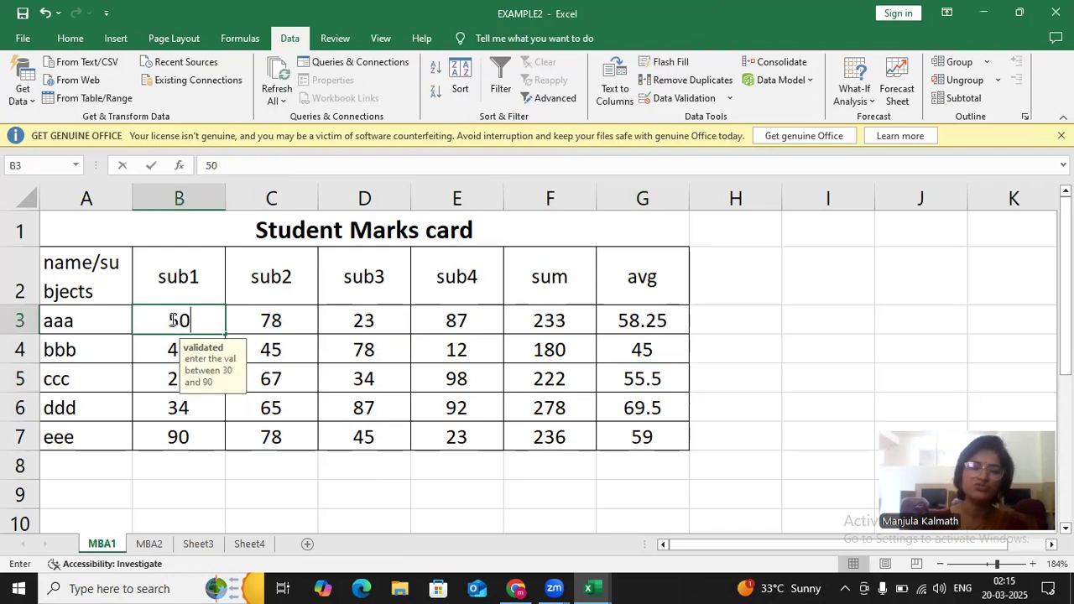
left_click(259, 312)
left_click(180, 317)
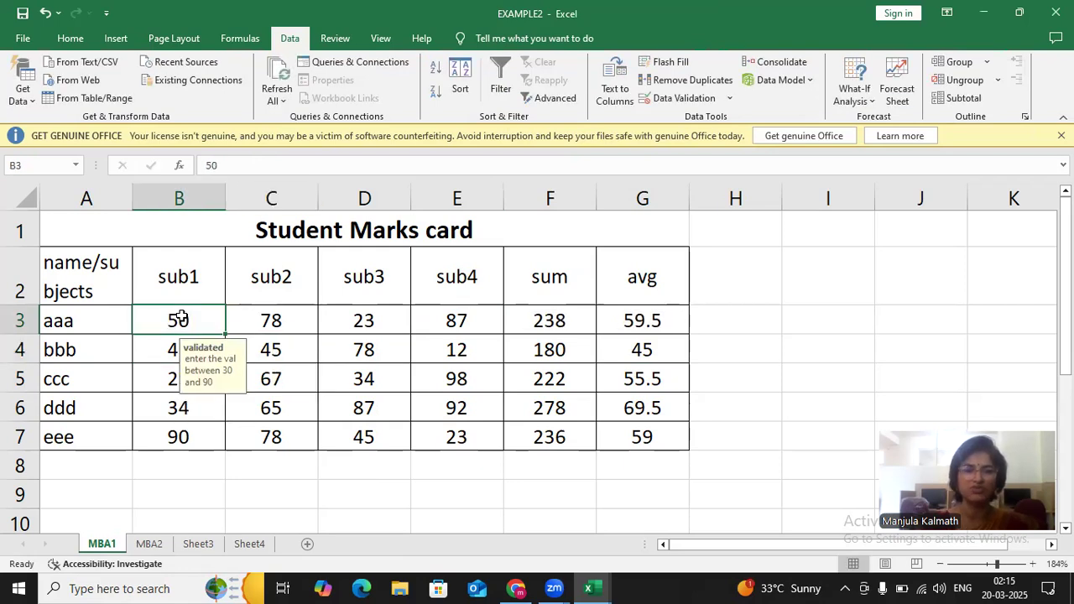
Step: Test the validation by trying to enter 95 as aaa's sub2 mark
left_click(265, 321)
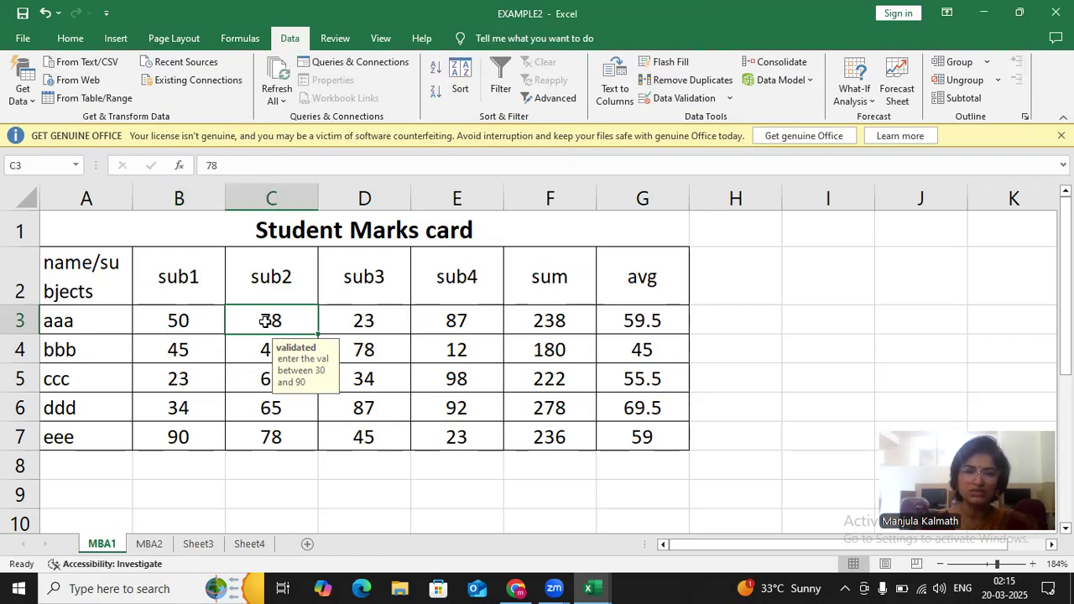
type("95")
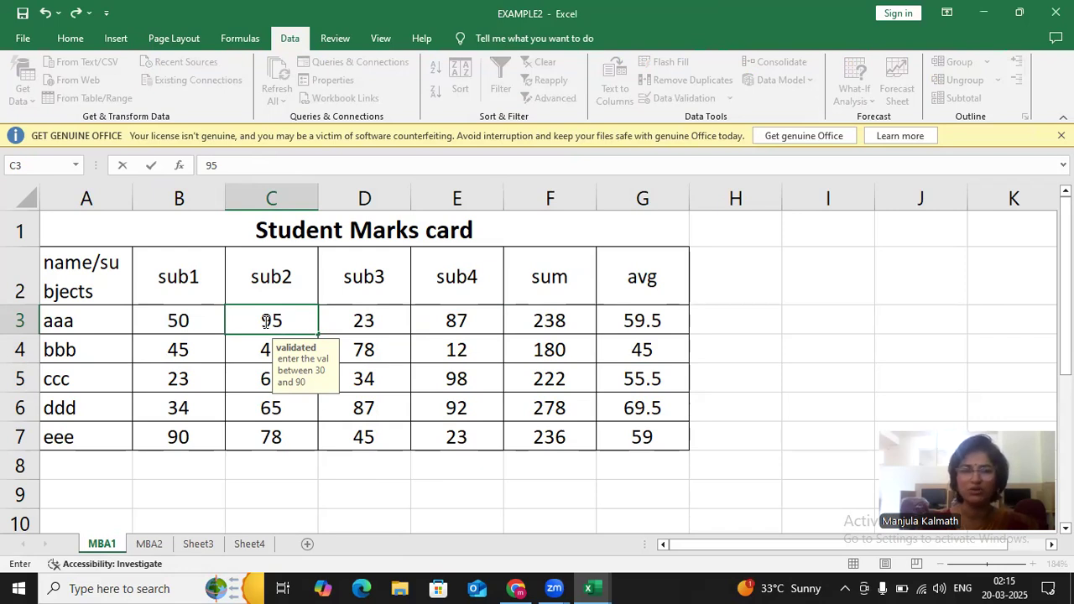
key("ctrl+Return")
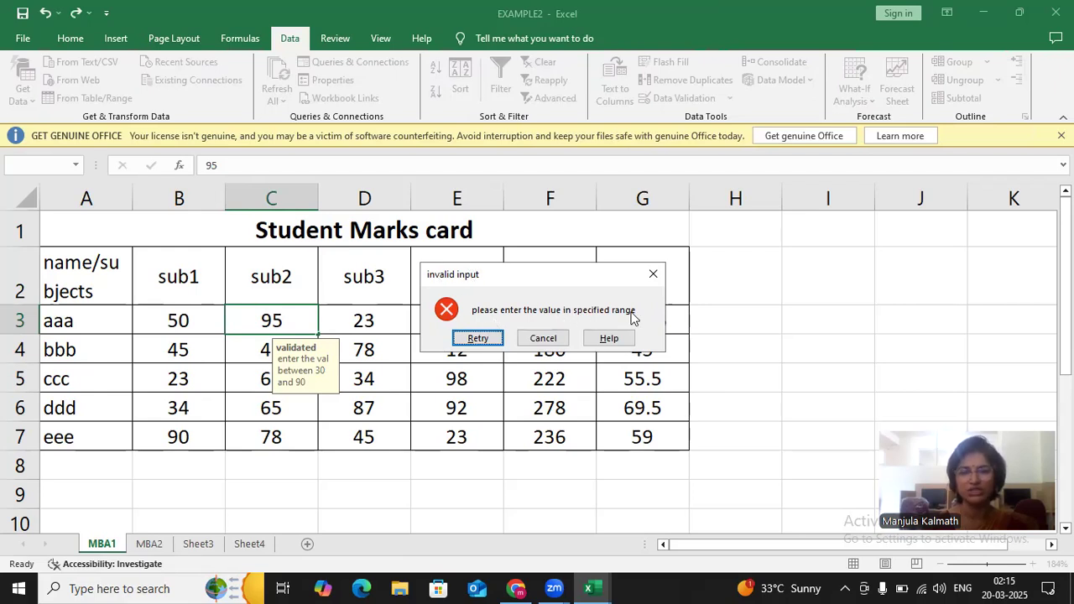
left_click(541, 339)
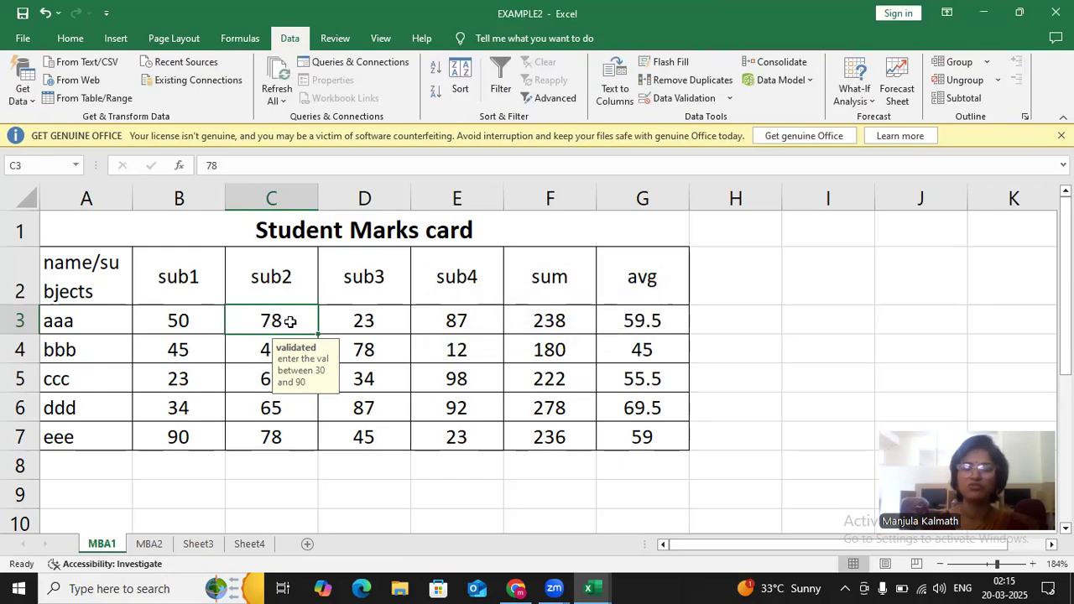
Step: Set ddd's sub4 mark to 30
left_click(451, 409)
type("3")
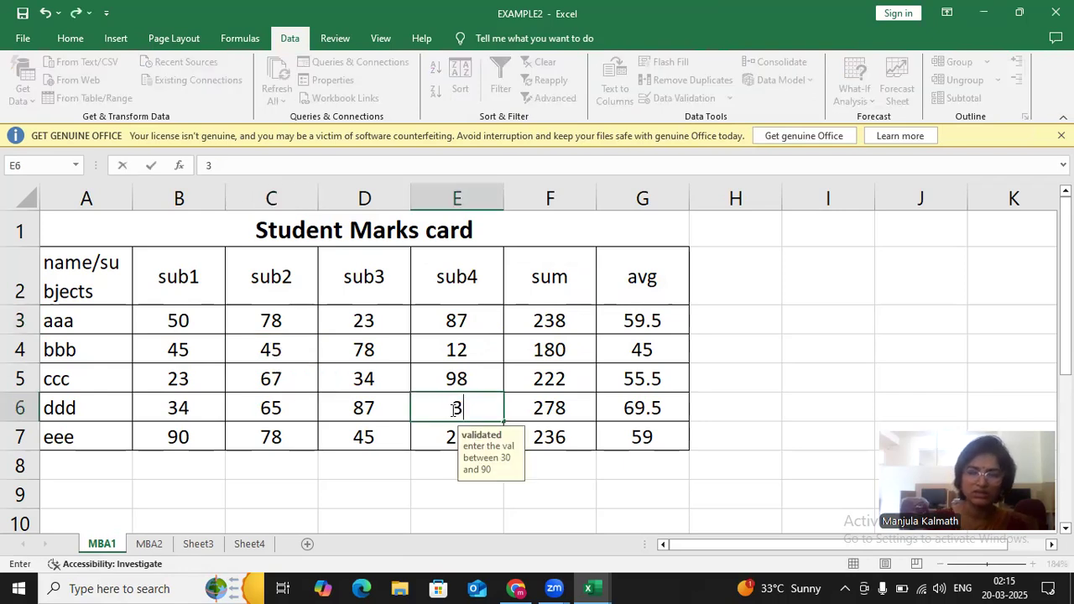
type("0")
key("Return")
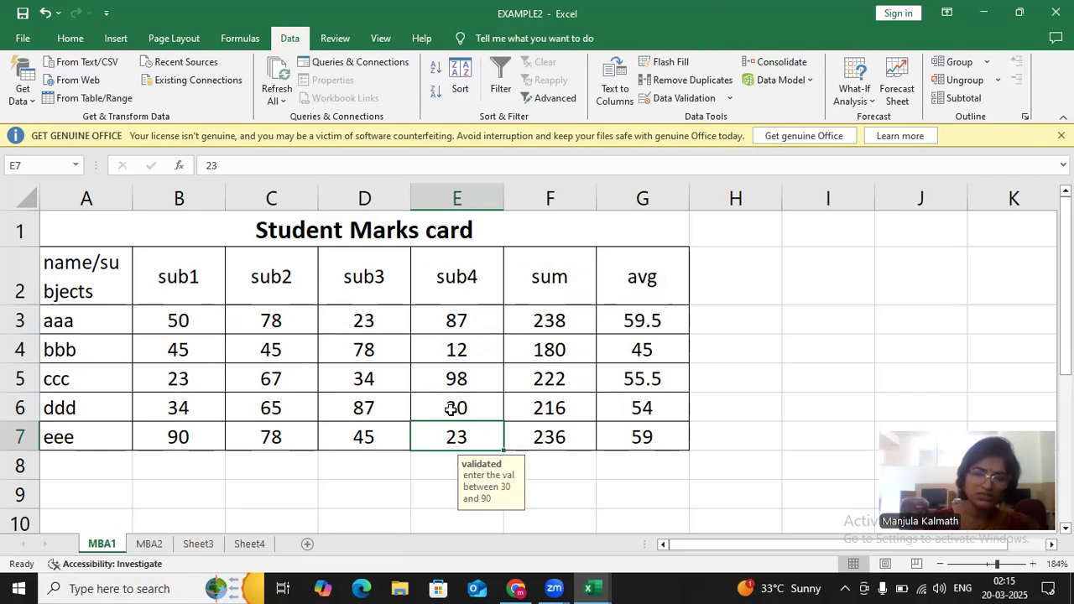
Step: Test the lower limit by trying to enter 25 as eee's sub4 mark
type("25")
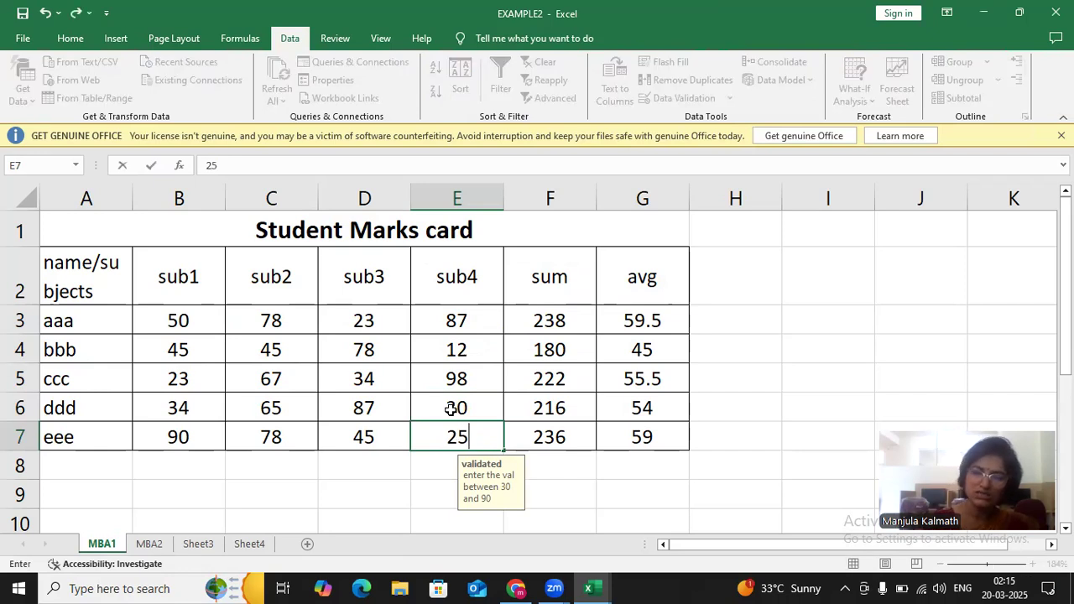
key("Return")
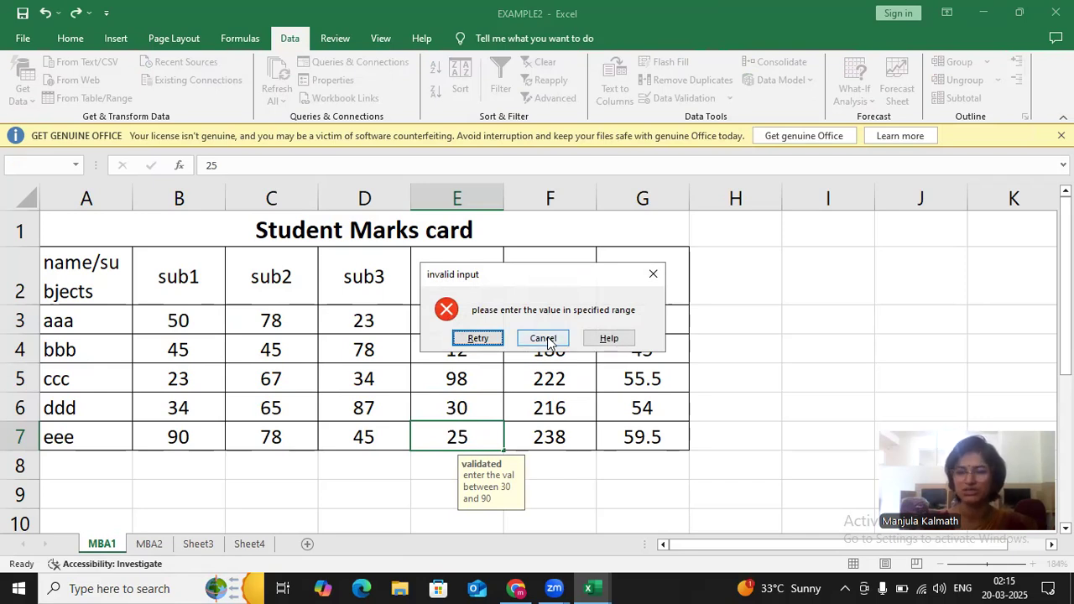
left_click(545, 339)
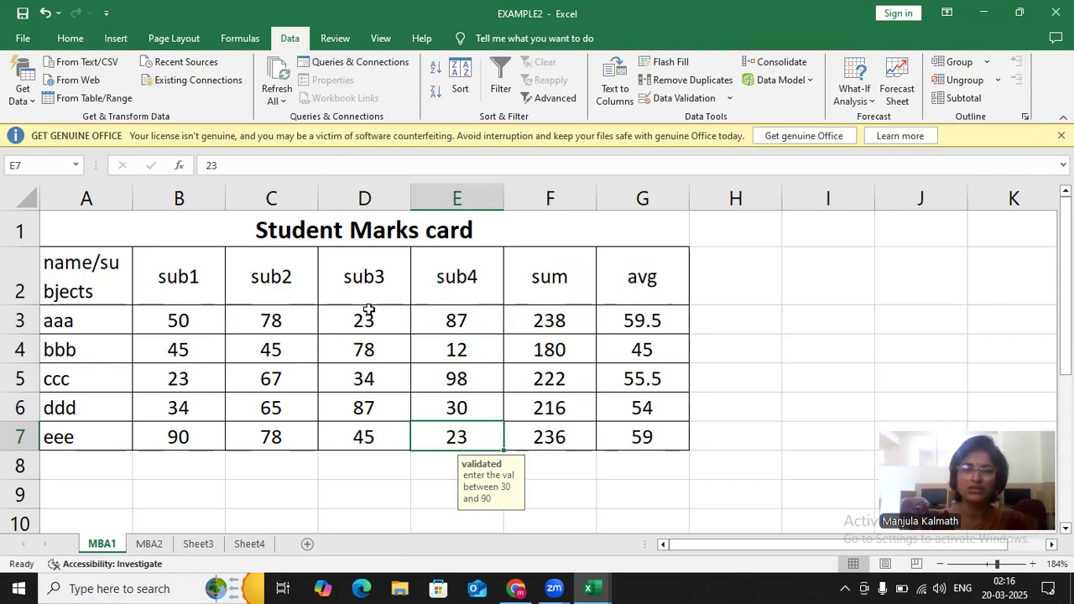
Step: Circle the invalid data among the student marks in B3:E7
left_click_drag(193, 317, 454, 439)
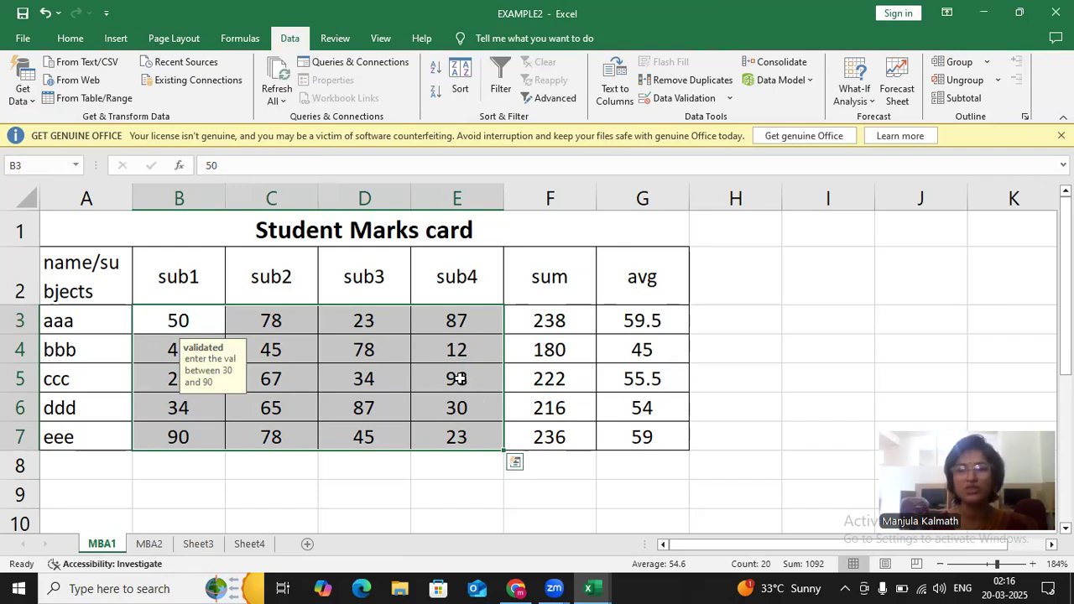
left_click(714, 99)
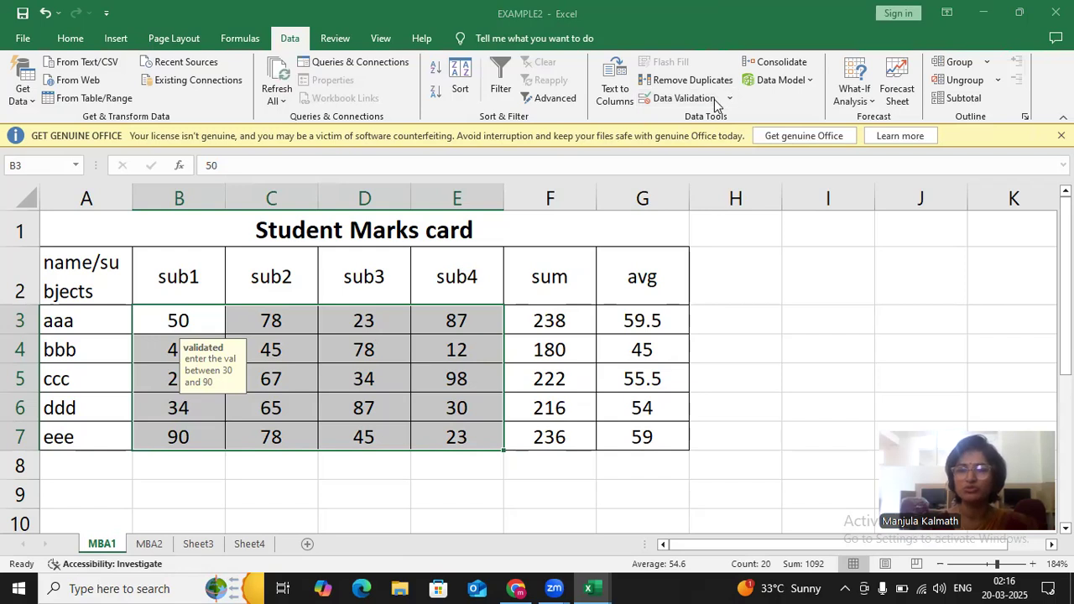
key("Escape")
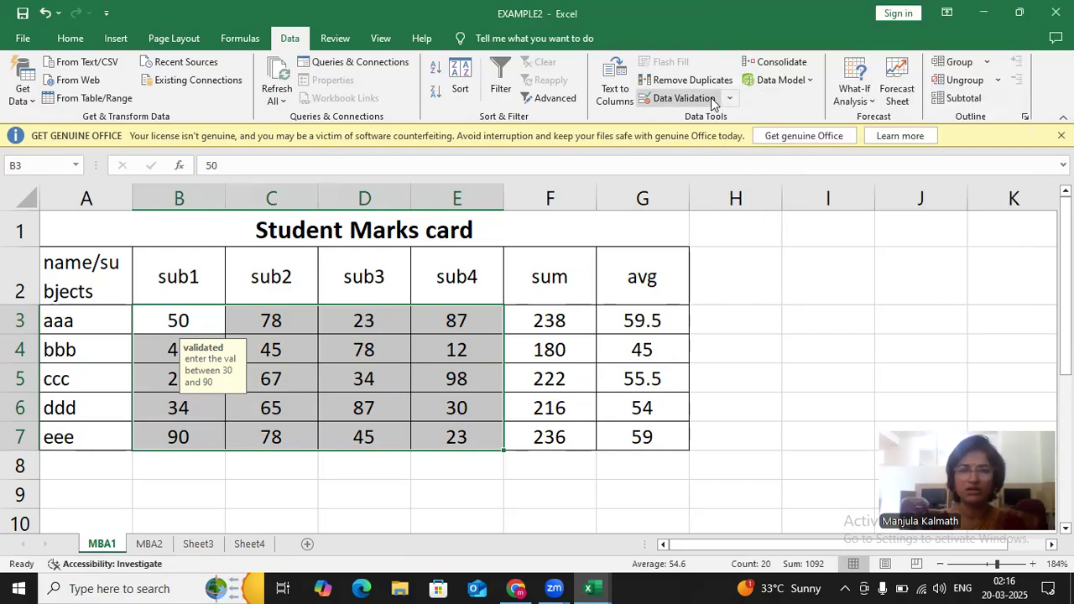
left_click(730, 99)
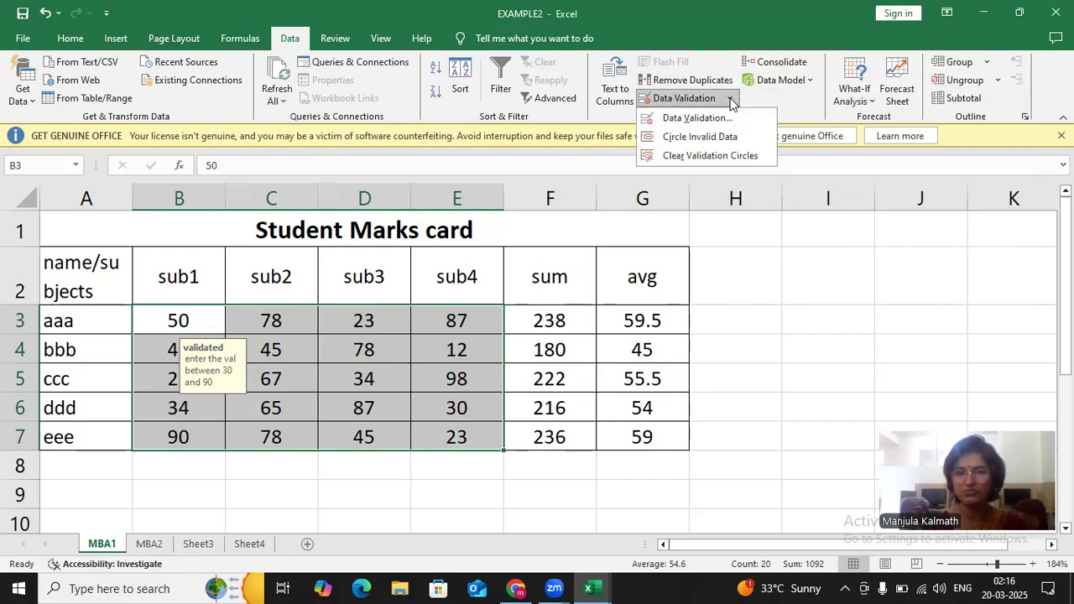
left_click(695, 138)
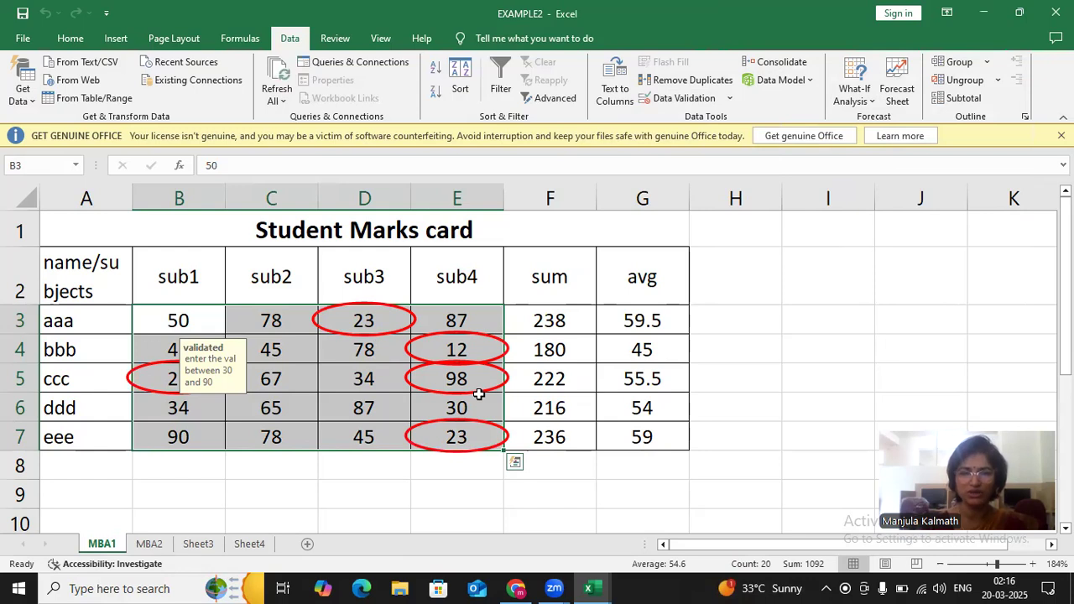
Step: Correct two circled marks by setting aaa's sub3 mark to 67 and eee's sub4 mark to 35
left_click(367, 327)
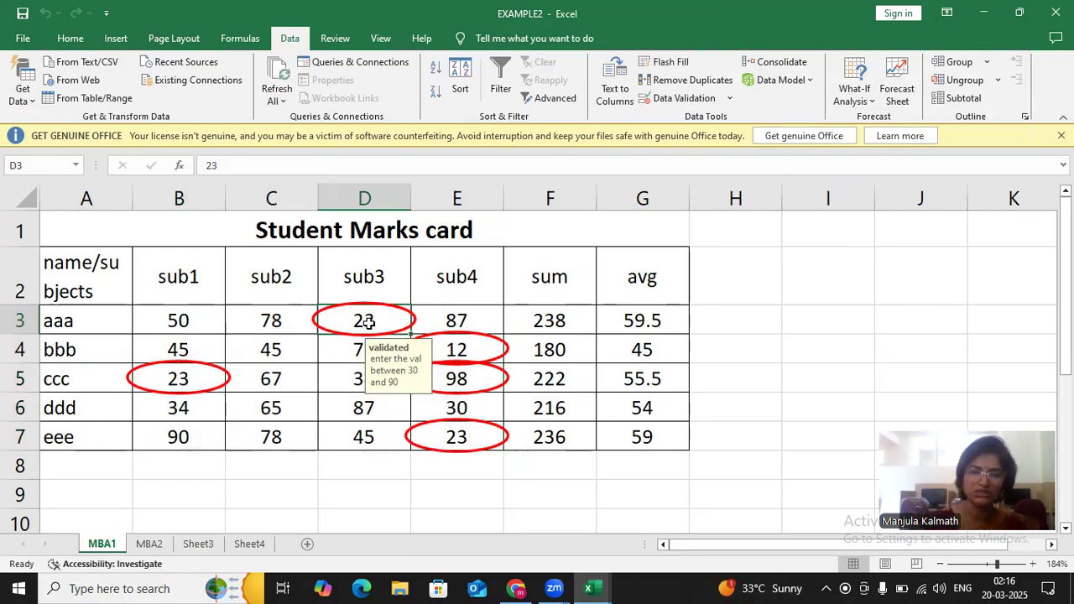
type("67")
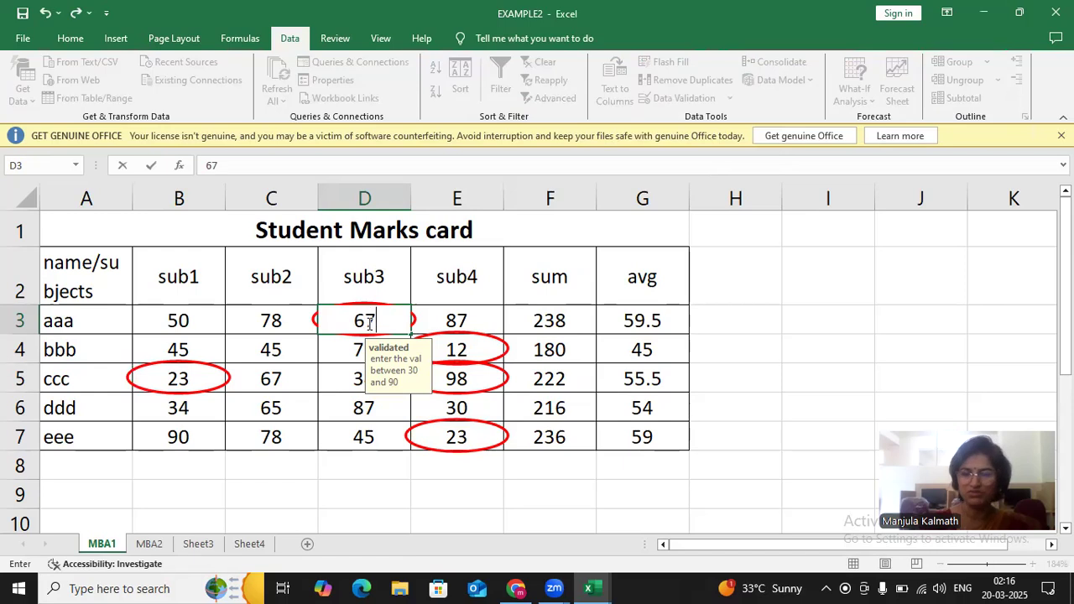
key("Return")
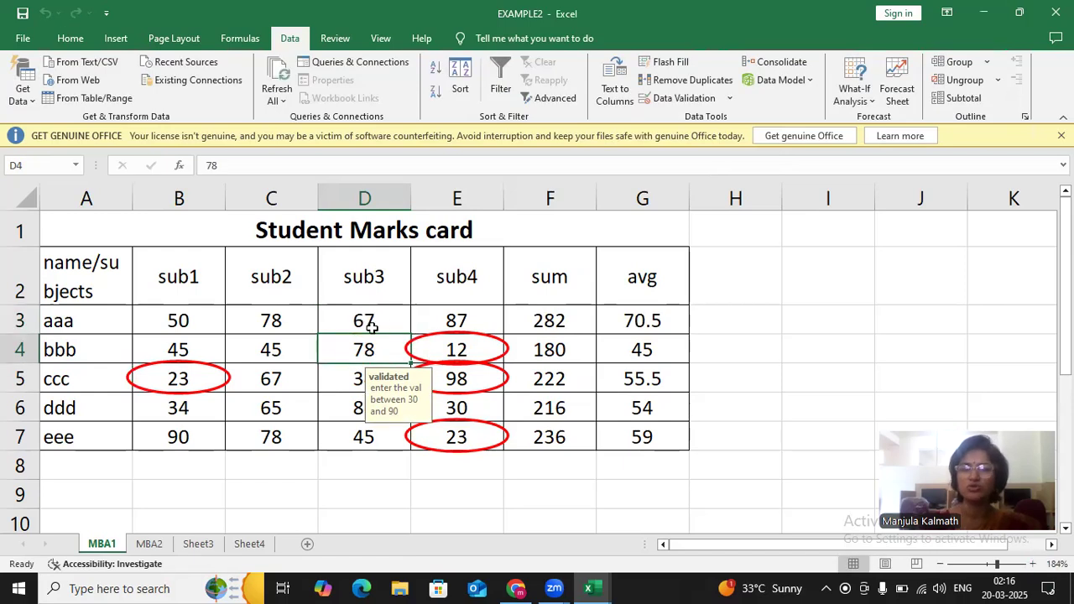
left_click(458, 440)
type("35")
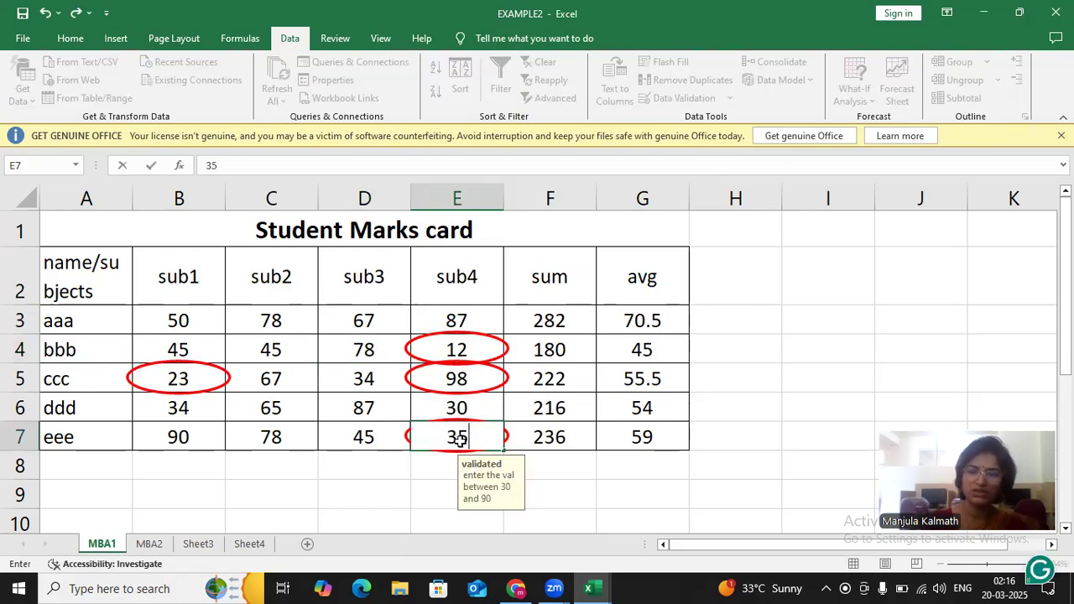
key("Return")
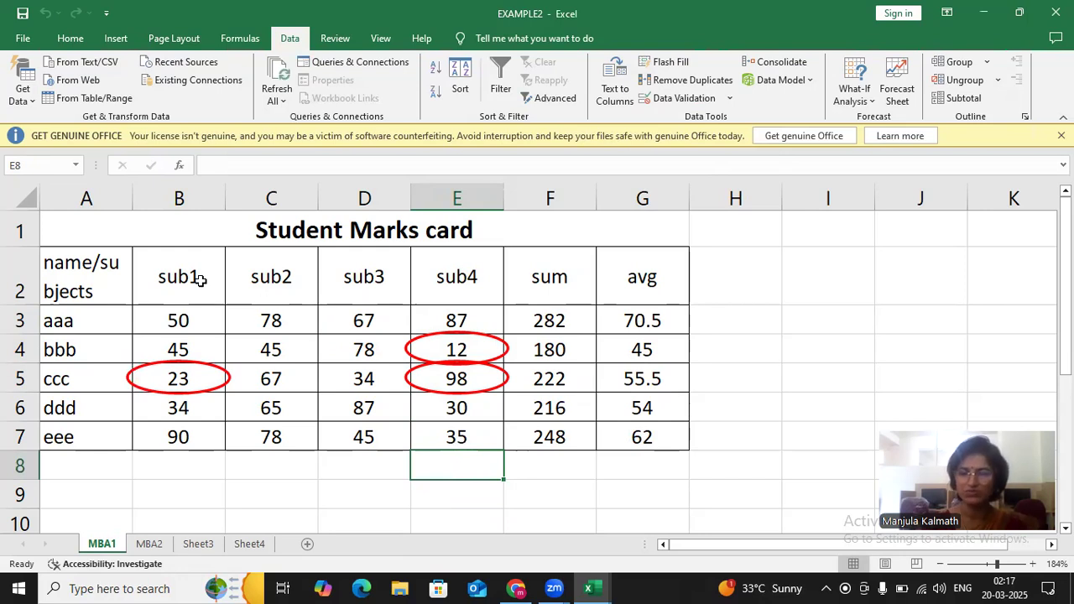
Step: Clear the validation circles from the student marks
left_click_drag(188, 277, 466, 437)
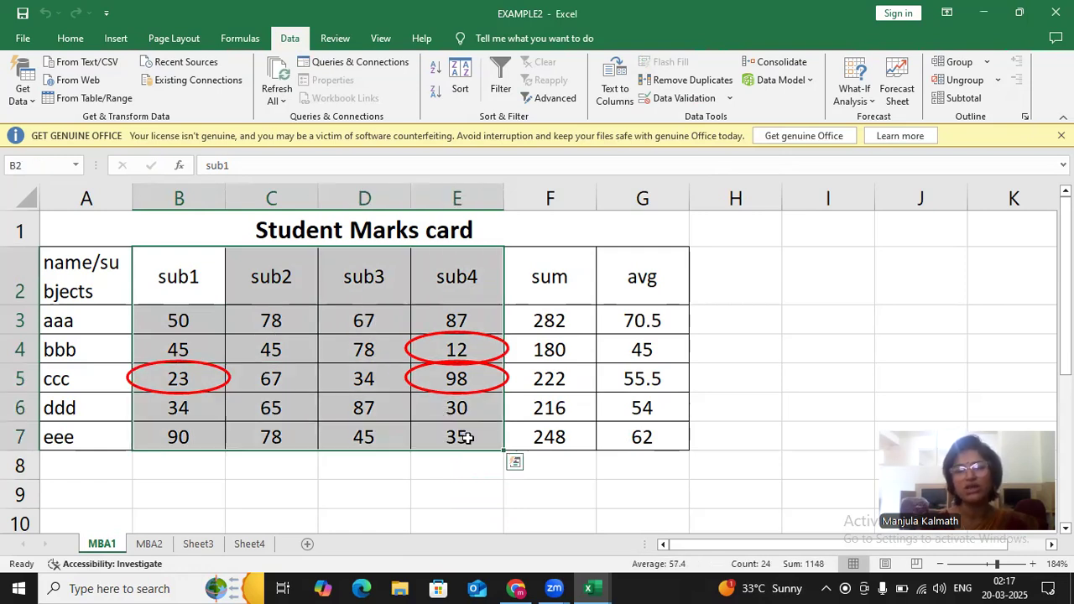
left_click(730, 99)
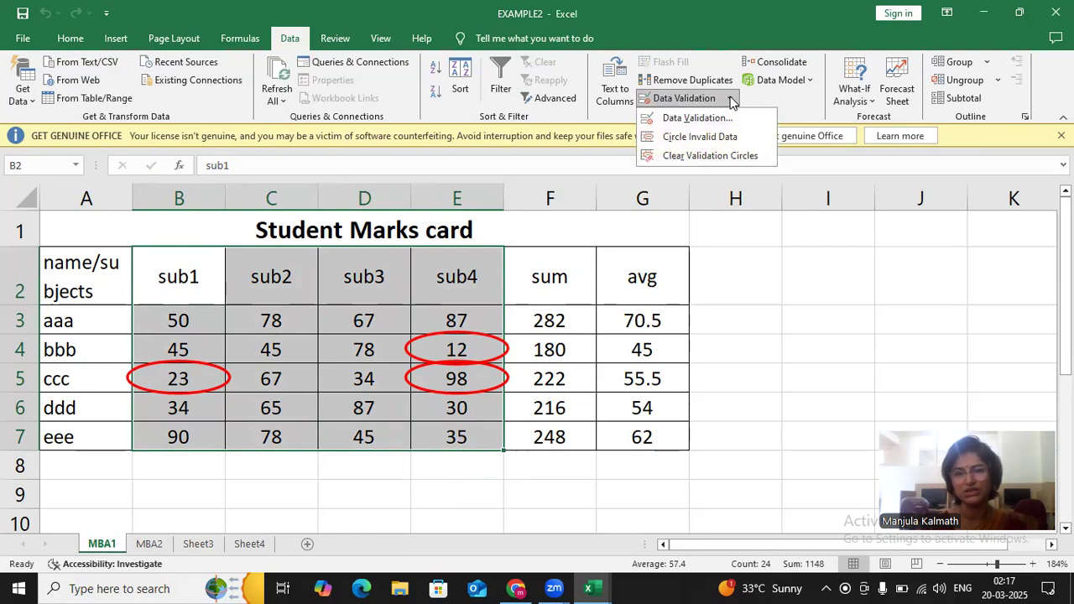
left_click(702, 157)
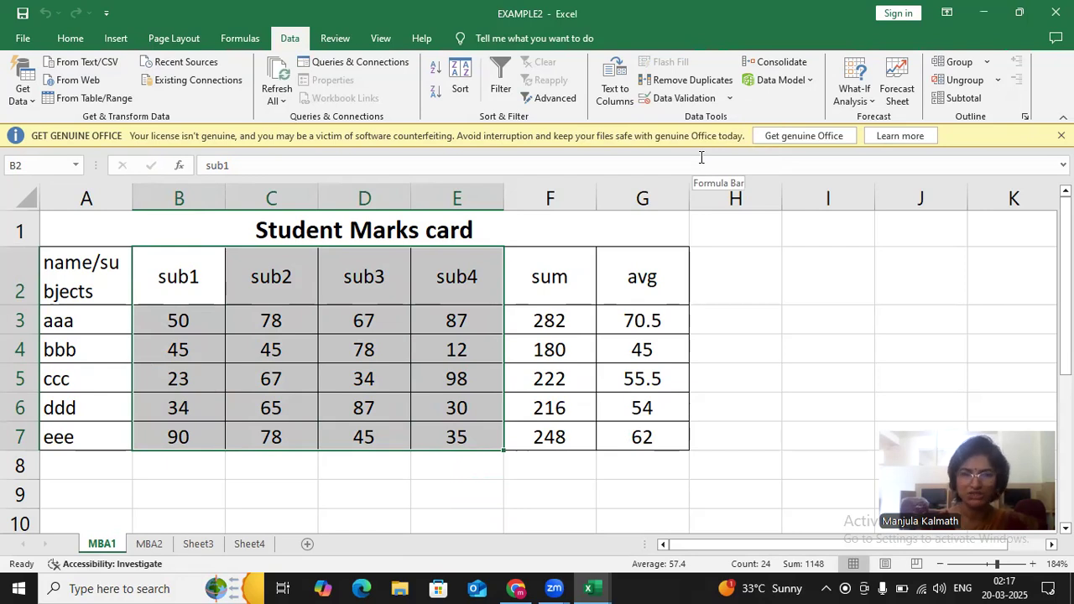
left_click(350, 346)
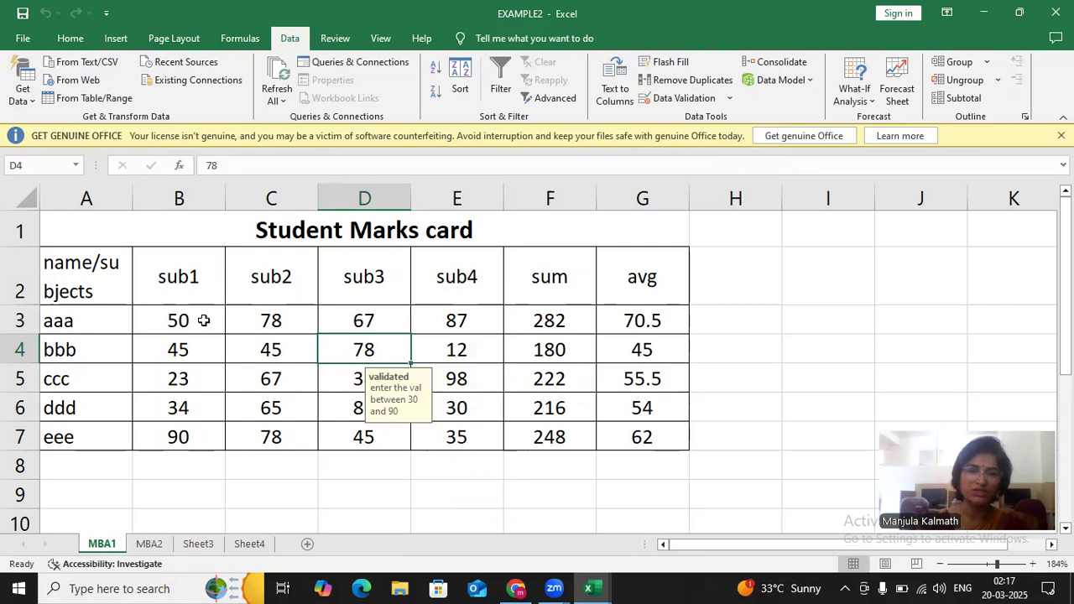
Step: Remove all data validation settings, including the input message and error alert, from the marks in B3:E7
left_click_drag(201, 321, 452, 436)
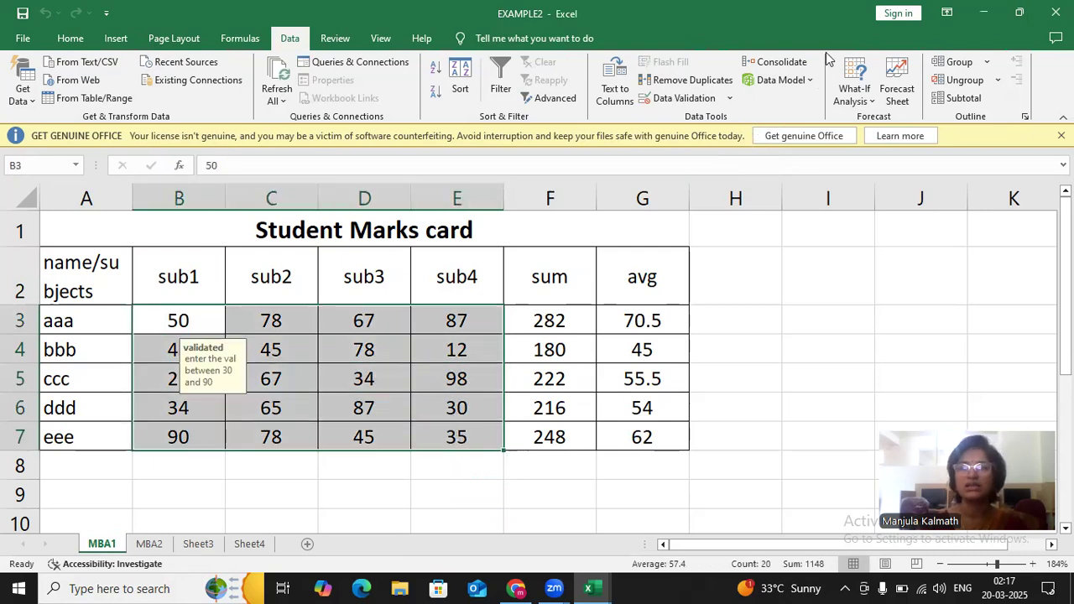
left_click(697, 98)
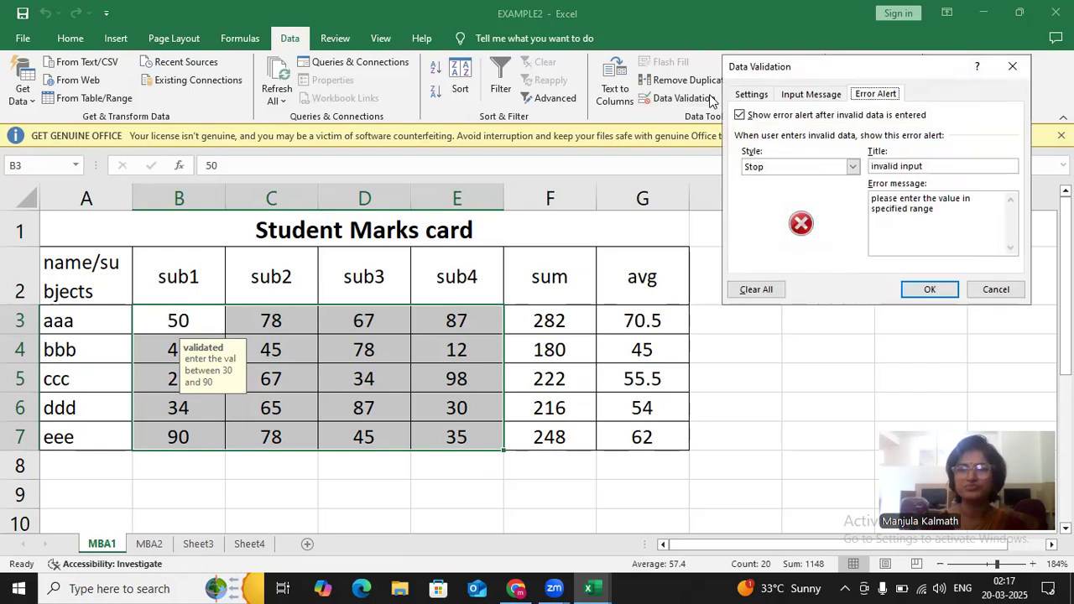
left_click(756, 290)
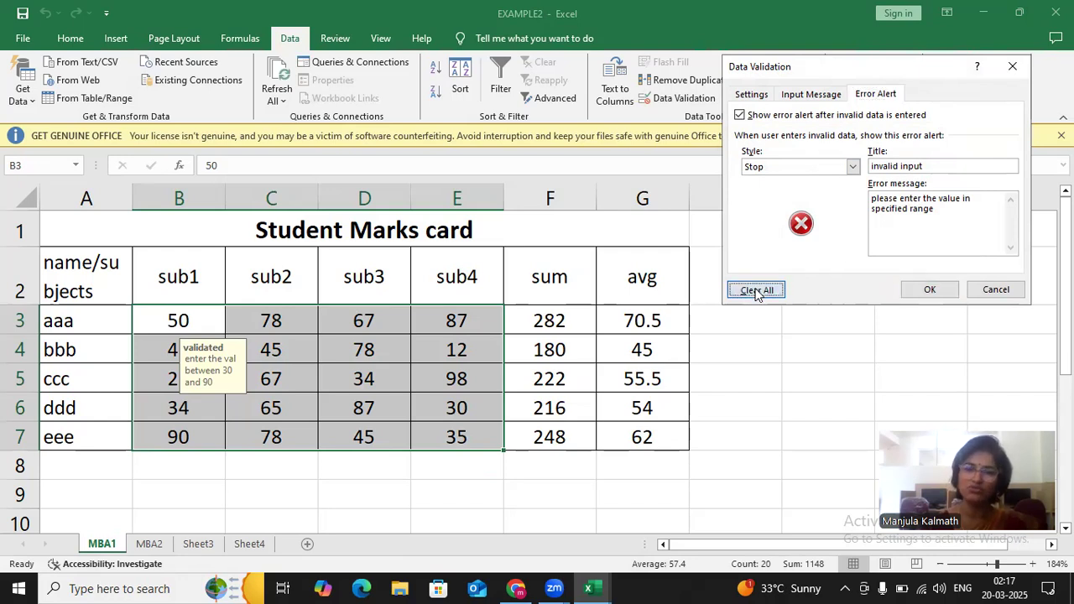
left_click(914, 294)
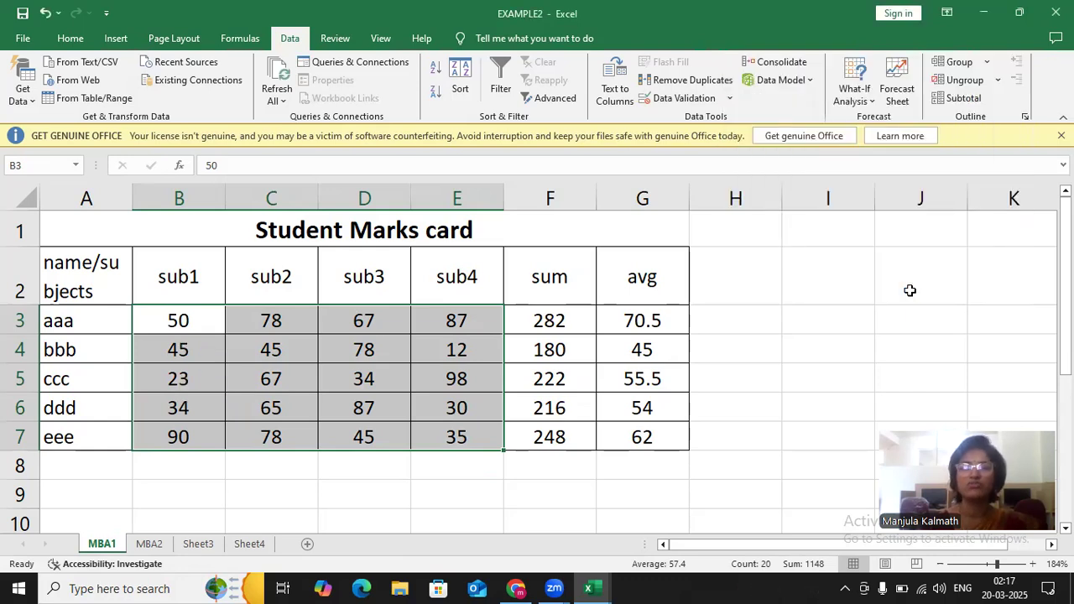
Step: Check several mark cells for the input message and test the removed limits by setting ddd's sub3 mark to 10
left_click(270, 355)
left_click(189, 325)
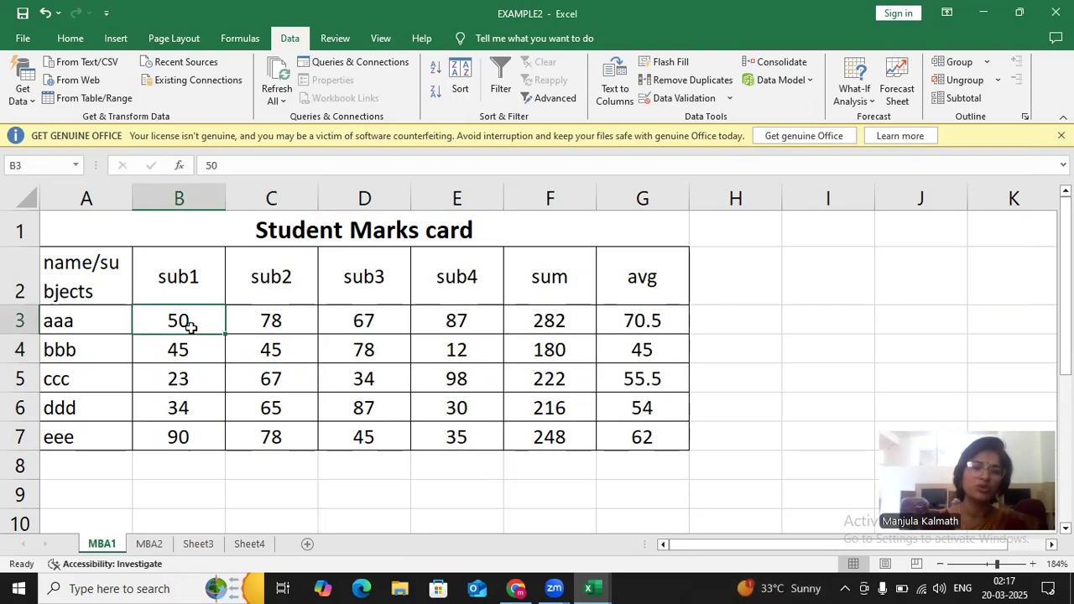
left_click(291, 348)
left_click(365, 408)
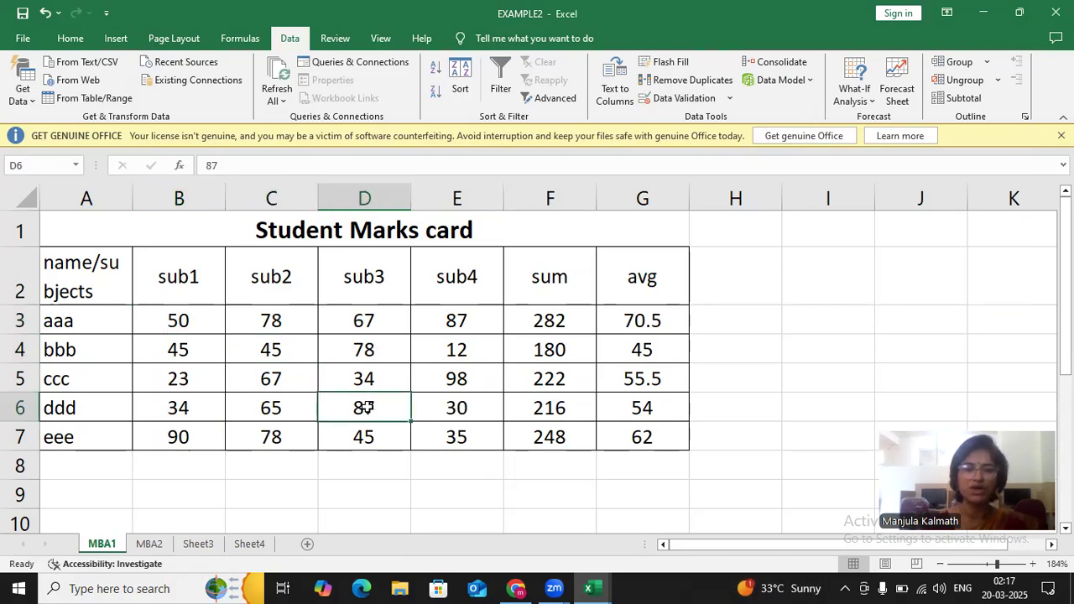
type("10")
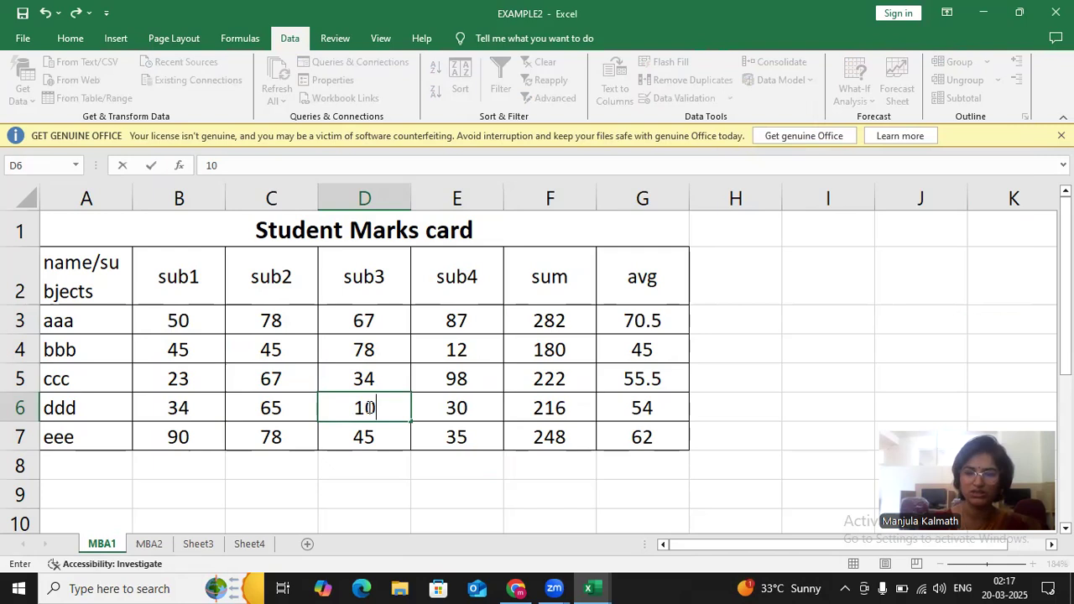
key("Return")
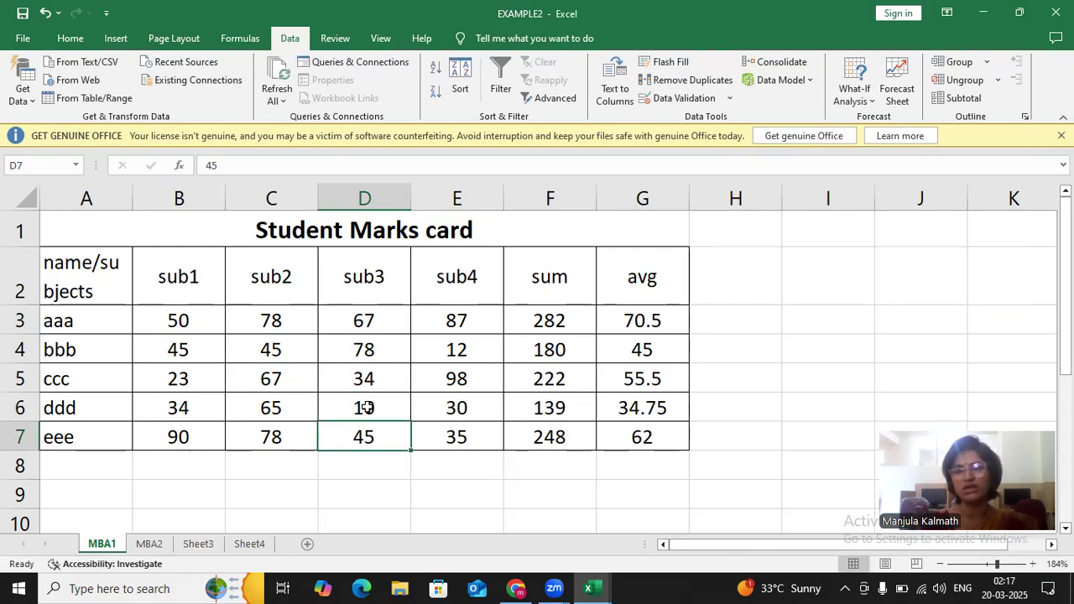